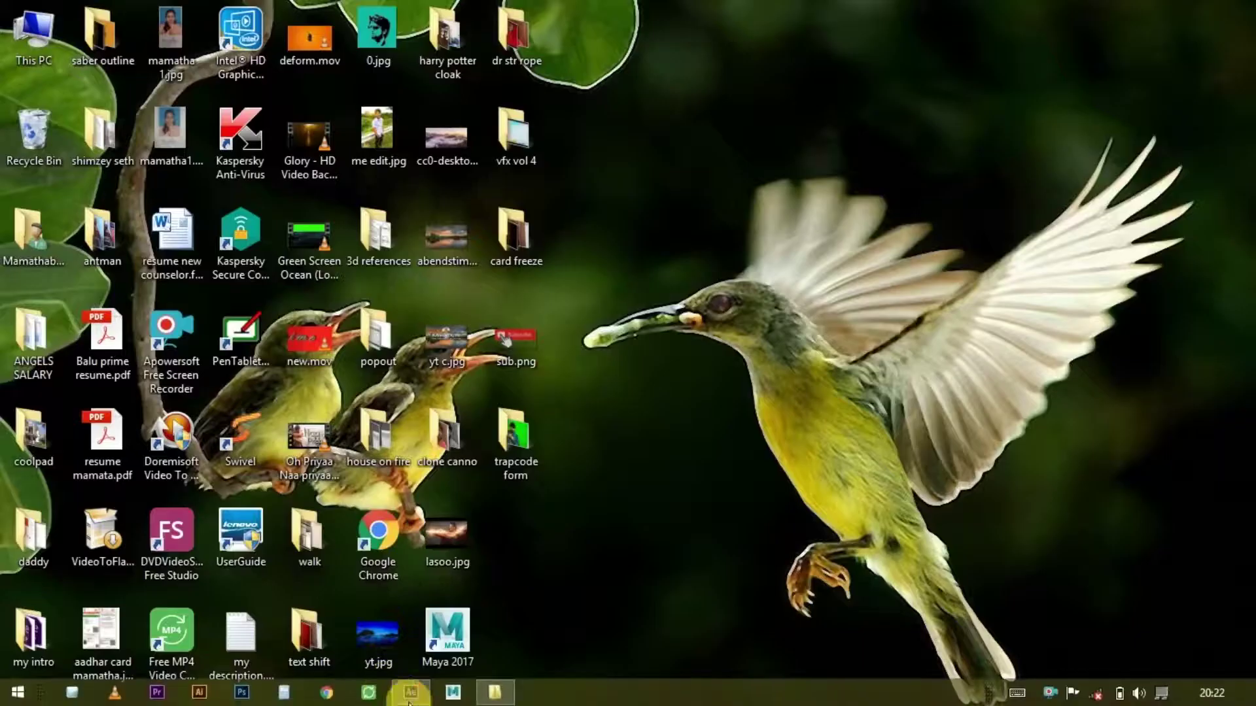
Import footage.mov from the Explorer folder into the After Effects project
{"action": "left_click", "coordinate": [413, 694]}
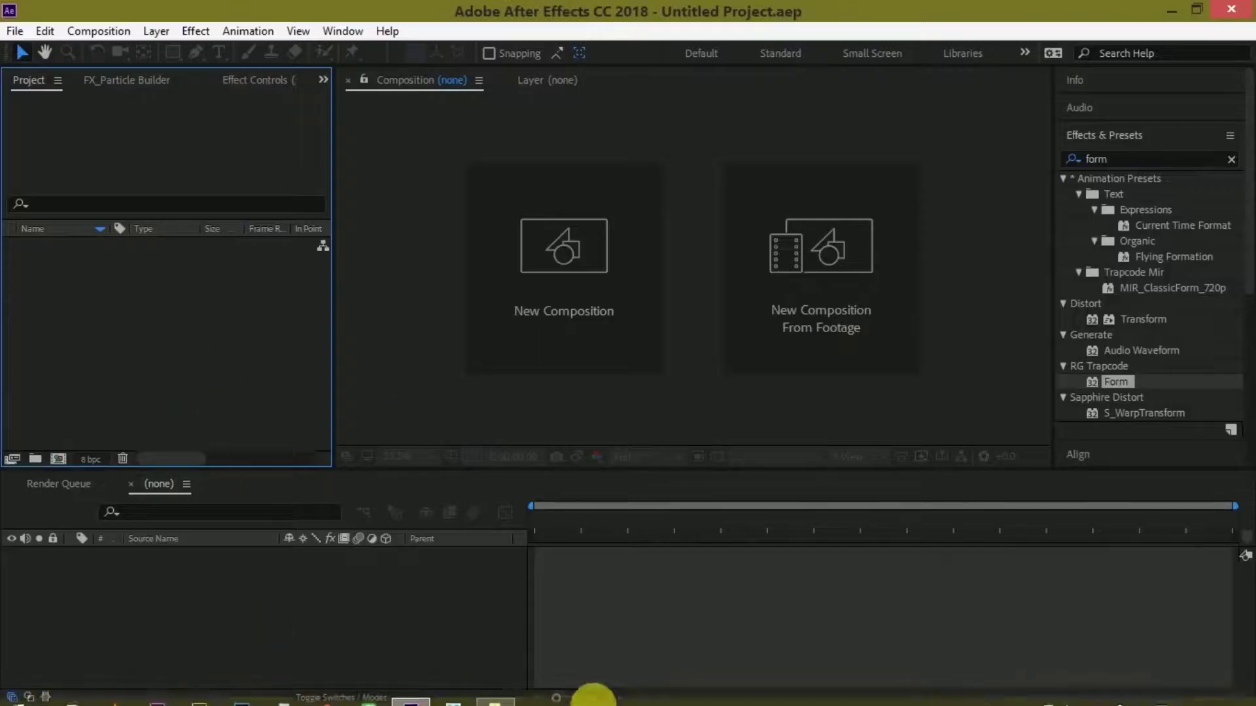
{"action": "left_click", "coordinate": [491, 700]}
{"action": "left_click_drag", "start_coordinate": [818, 113], "coordinate": [817, 87]}
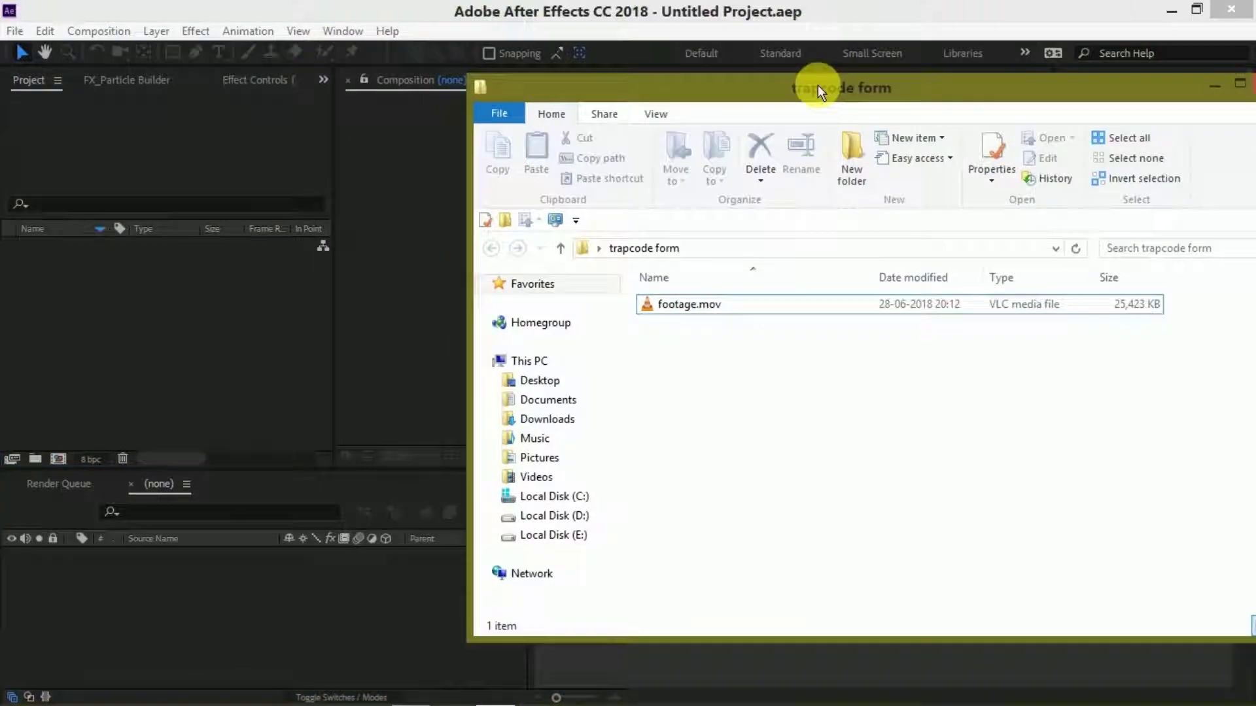
{"action": "left_click", "coordinate": [712, 318]}
{"action": "left_click_drag", "start_coordinate": [432, 339], "coordinate": [153, 348]}
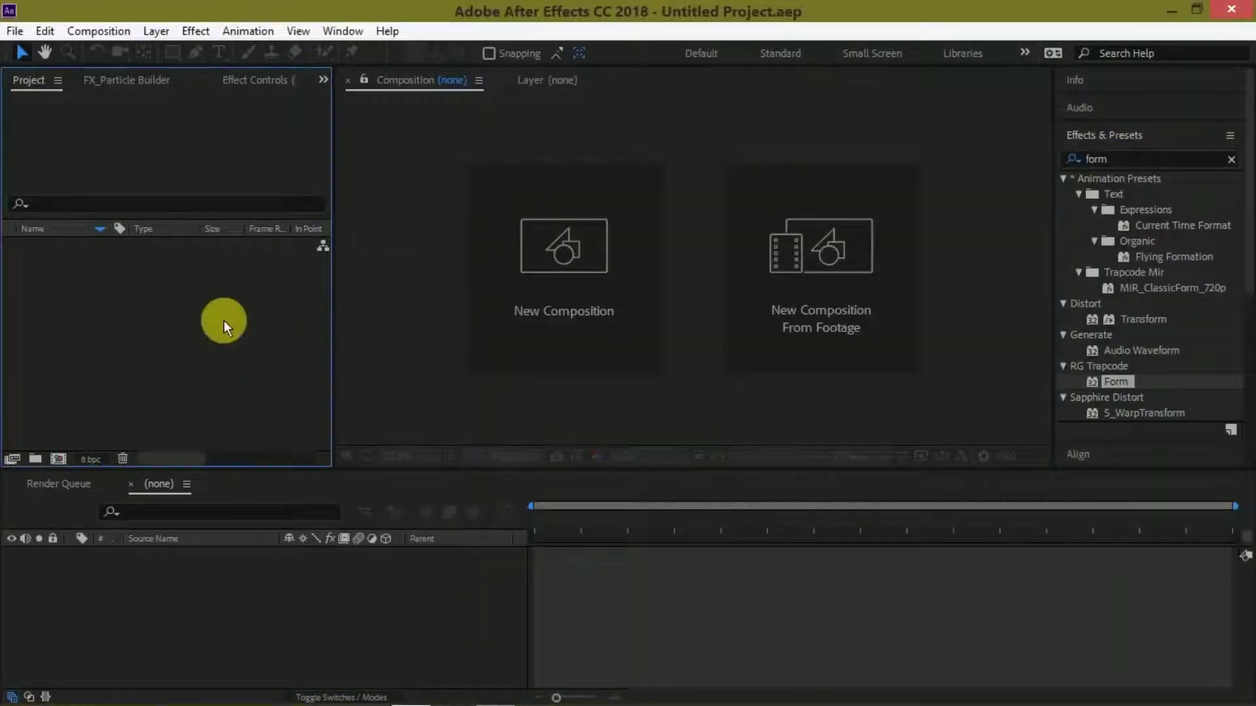
{"action": "left_click_drag", "start_coordinate": [221, 322], "coordinate": [183, 314]}
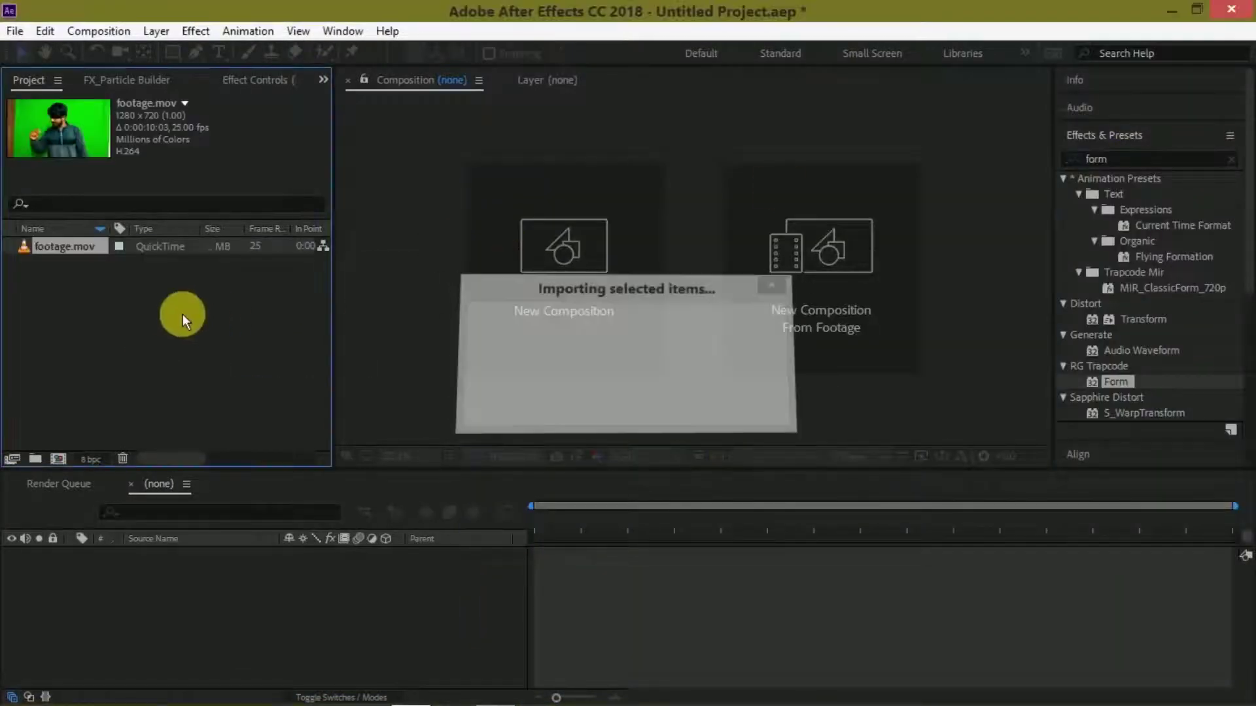
Create a 1280×720, 25 fps composition named footage from footage.mov
{"action": "left_click_drag", "start_coordinate": [56, 249], "coordinate": [58, 459]}
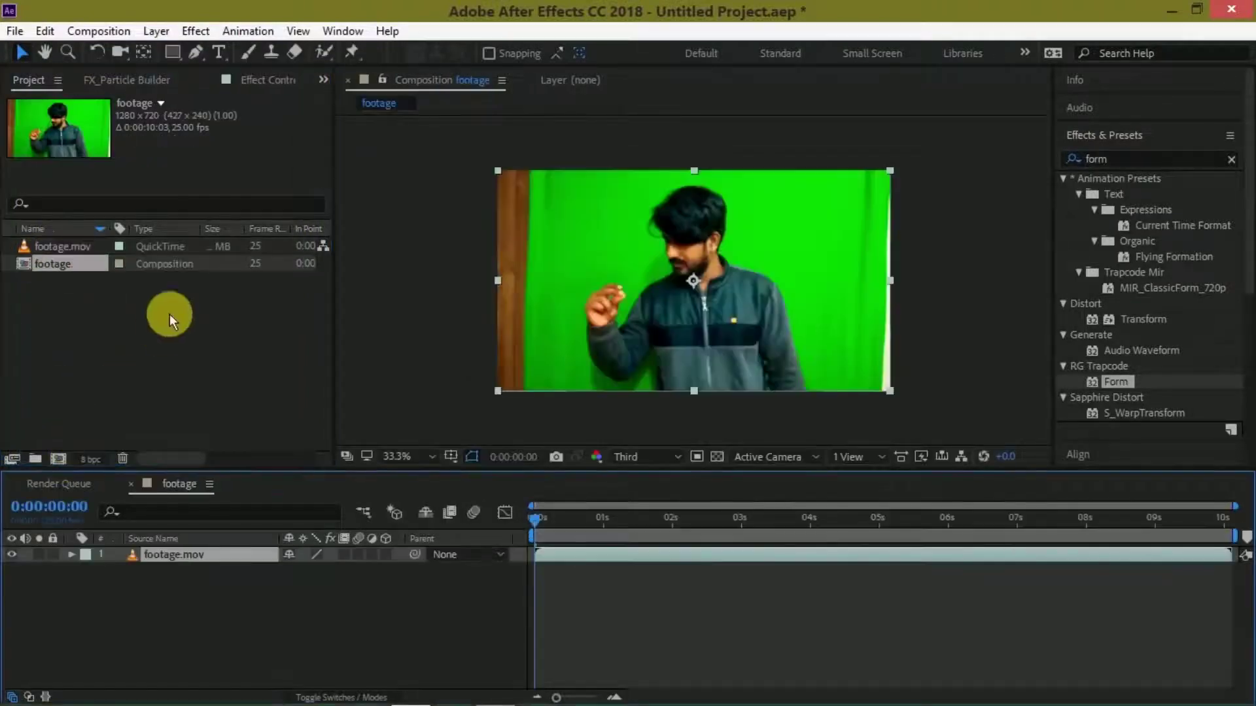
{"action": "right_click", "coordinate": [53, 265]}
{"action": "left_click", "coordinate": [92, 274]}
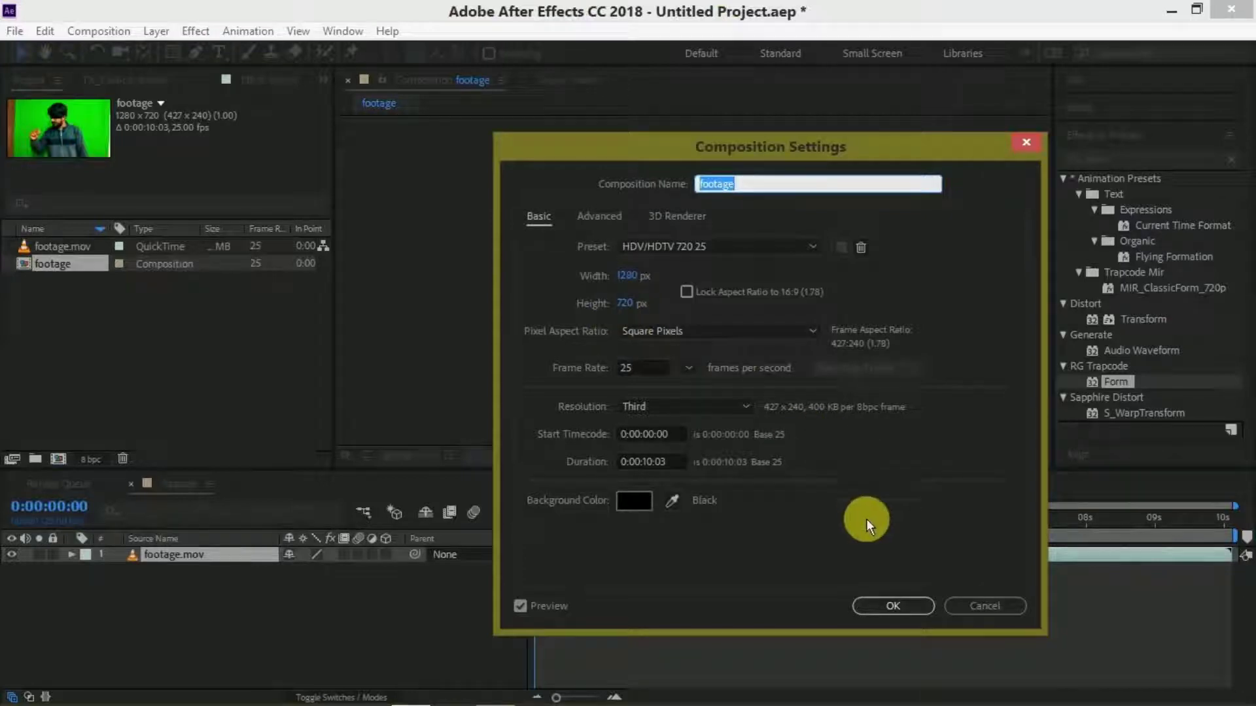
{"action": "left_click", "coordinate": [888, 607]}
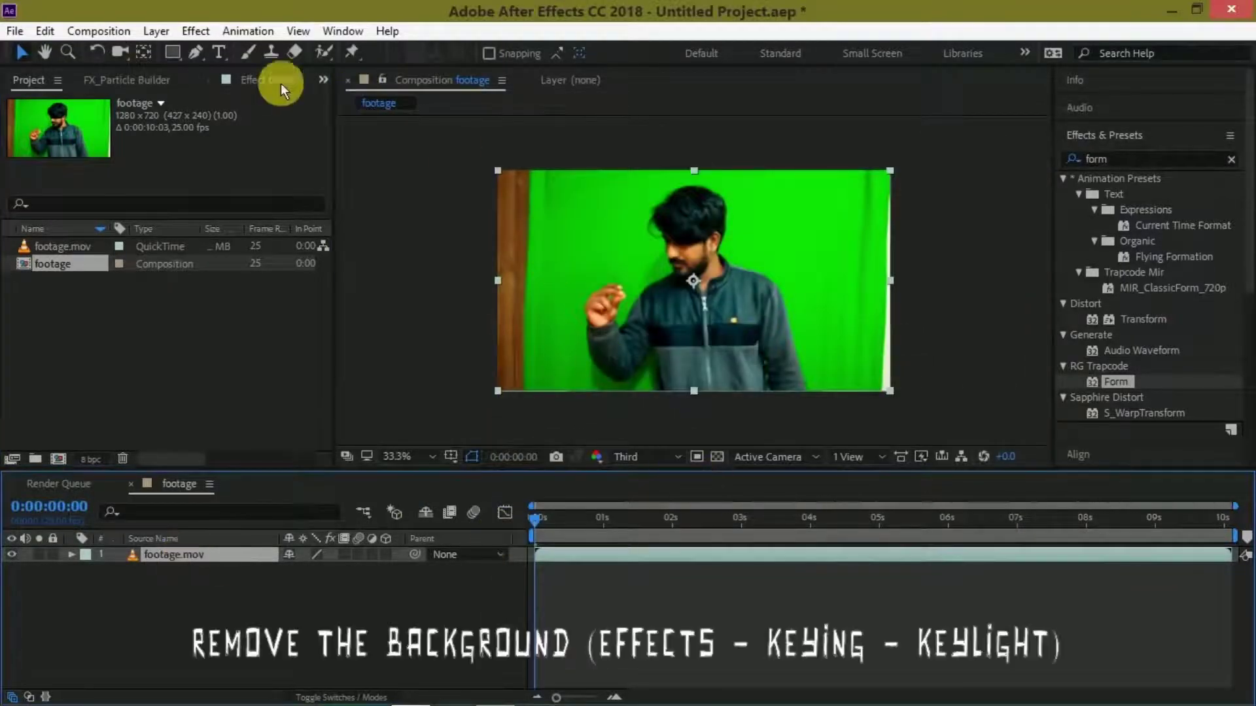
Draw a Pen mask around the green screen so the brown left edge is cut off
{"action": "left_click", "coordinate": [194, 55]}
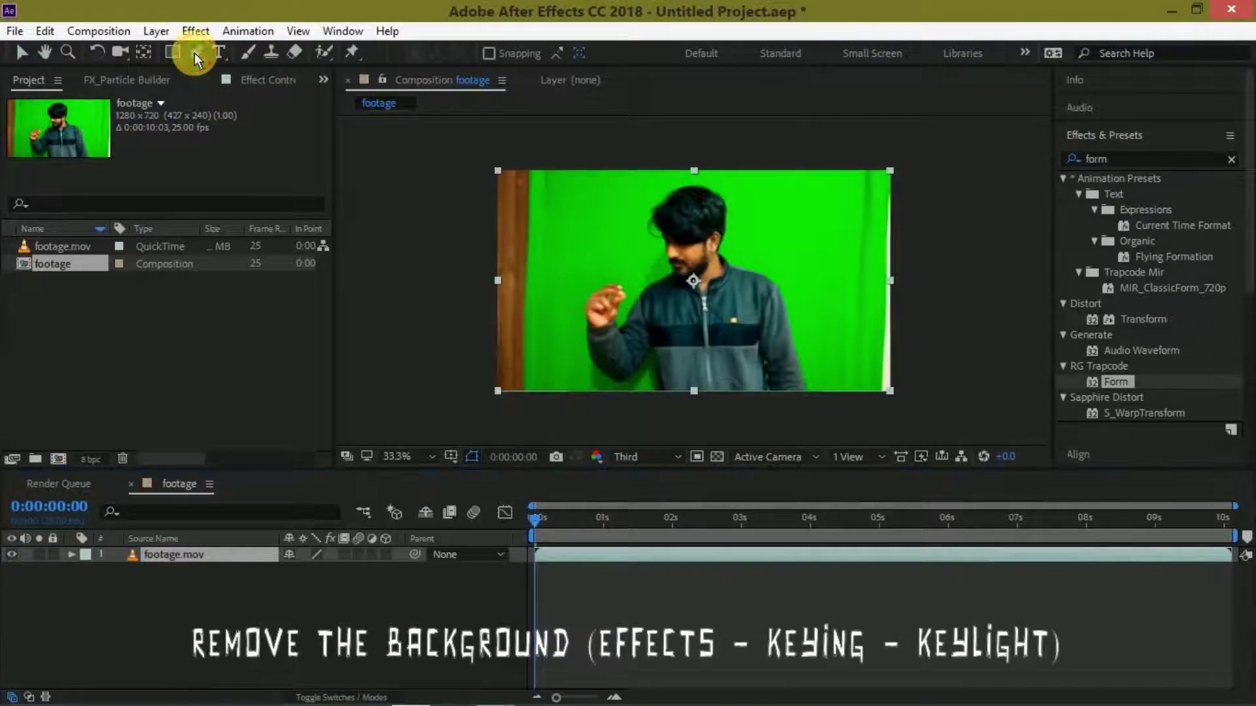
{"action": "left_click", "coordinate": [537, 162]}
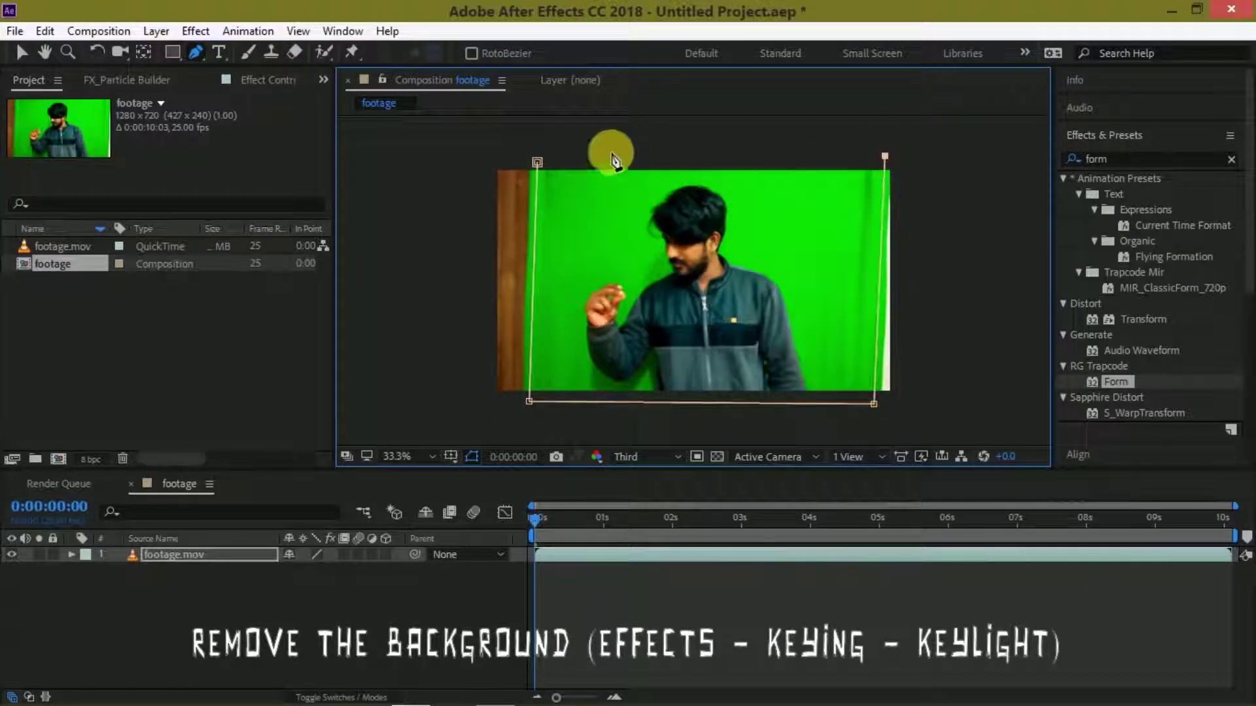
{"action": "left_click", "coordinate": [537, 163]}
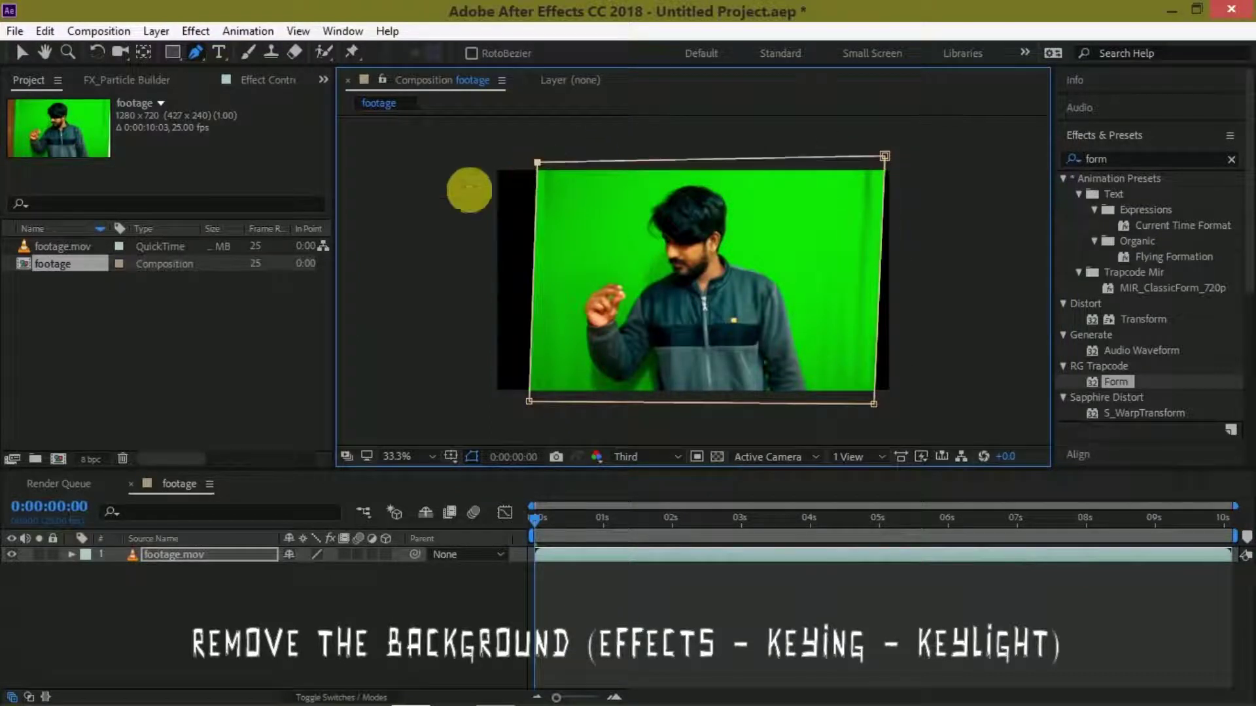
{"action": "left_click", "coordinate": [164, 561]}
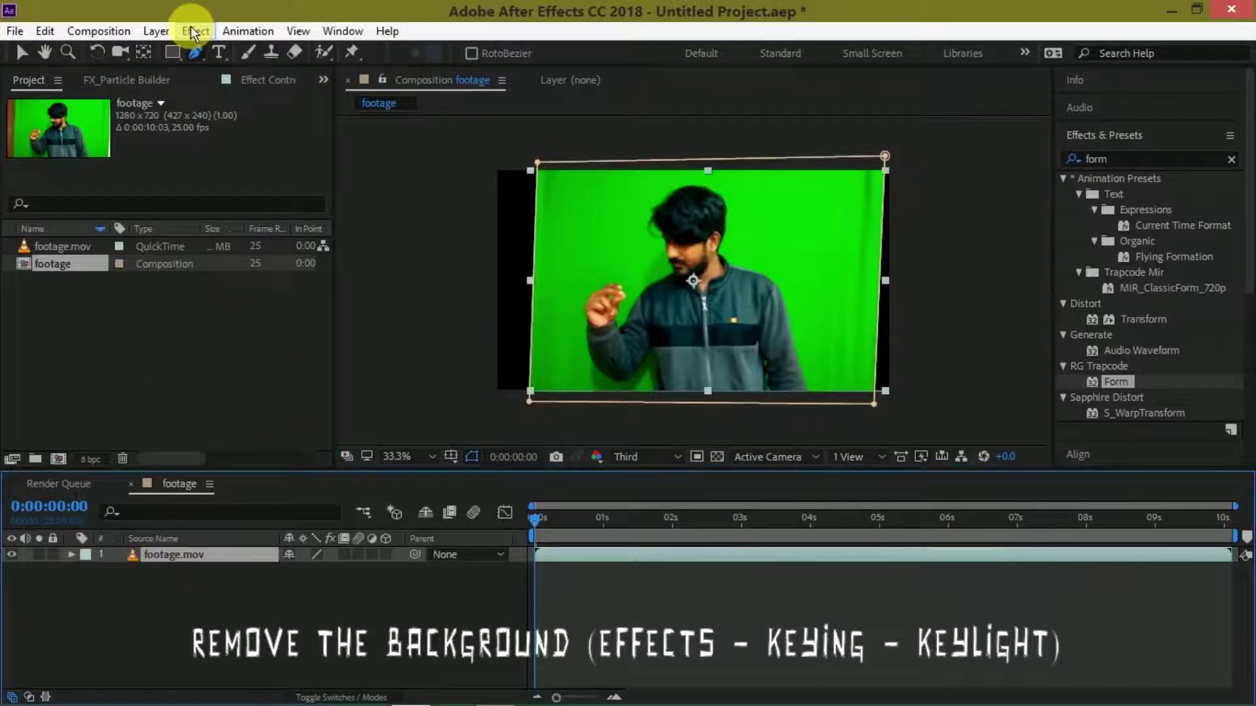
{"action": "left_click", "coordinate": [191, 31]}
Apply Keylight (1.2) and sample the green screen as the Screen Colour
{"action": "mouse_move", "coordinate": [139, 288]}
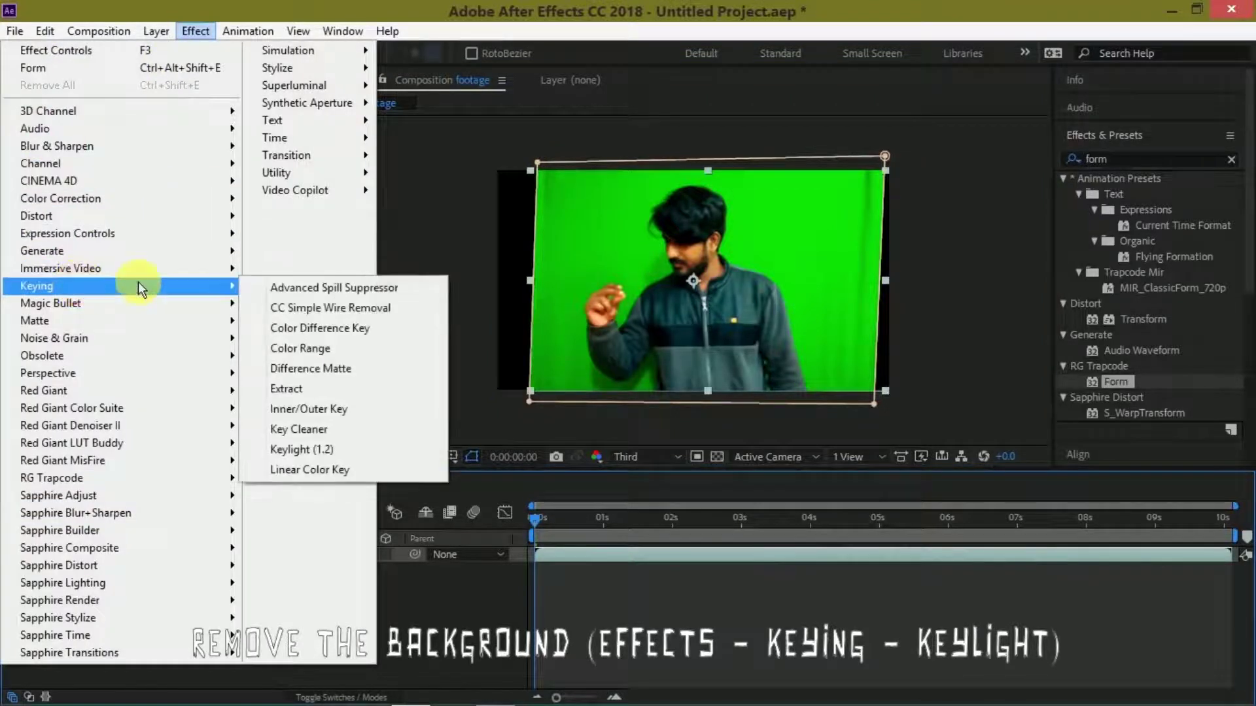
{"action": "left_click", "coordinate": [293, 448]}
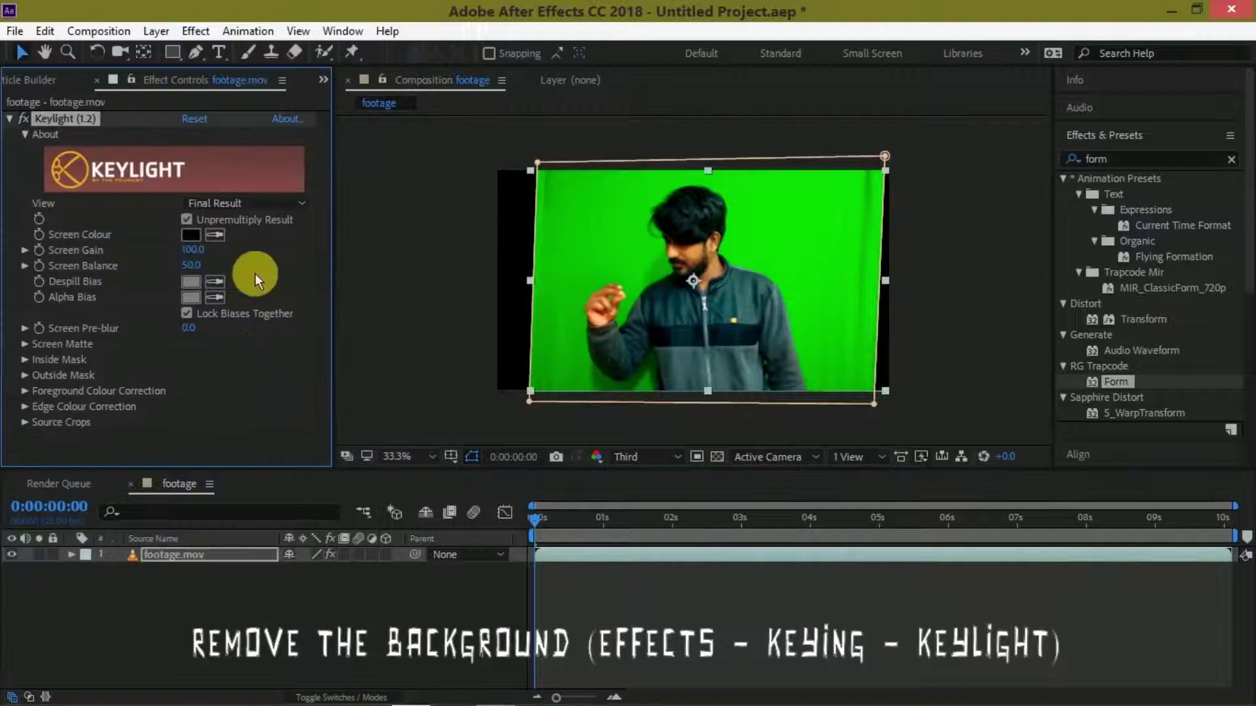
{"action": "left_click", "coordinate": [283, 301]}
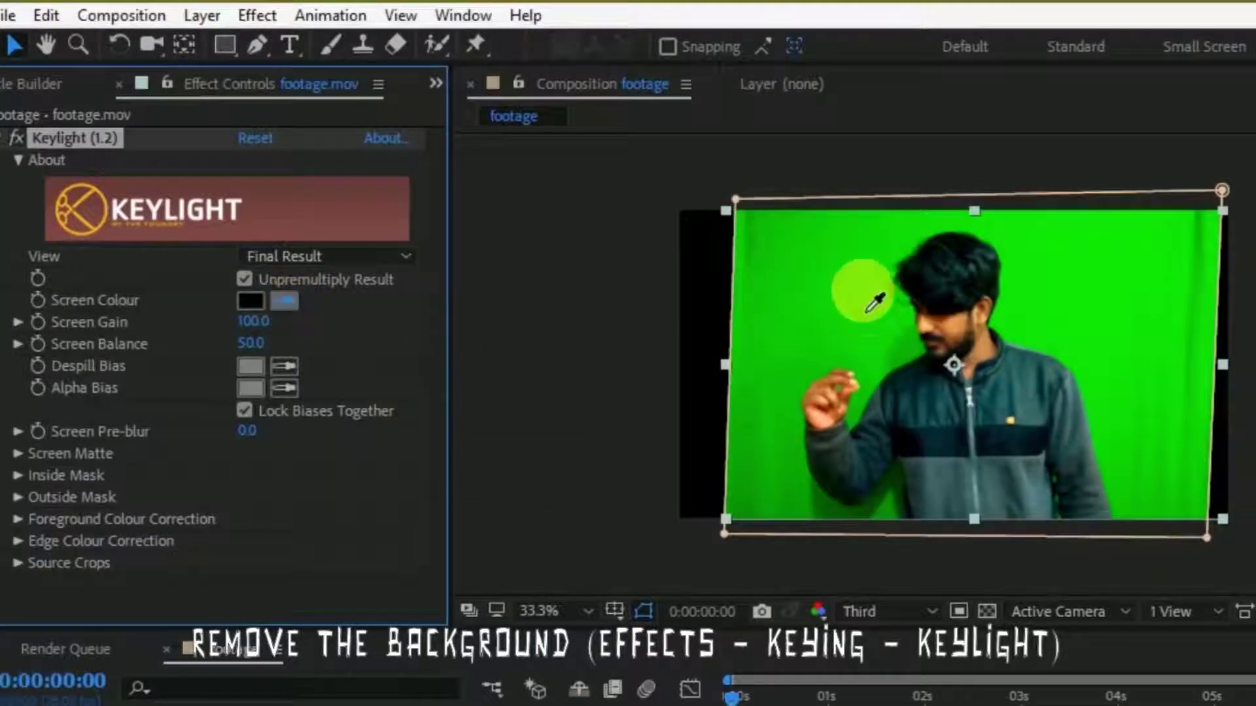
{"action": "left_click", "coordinate": [866, 310]}
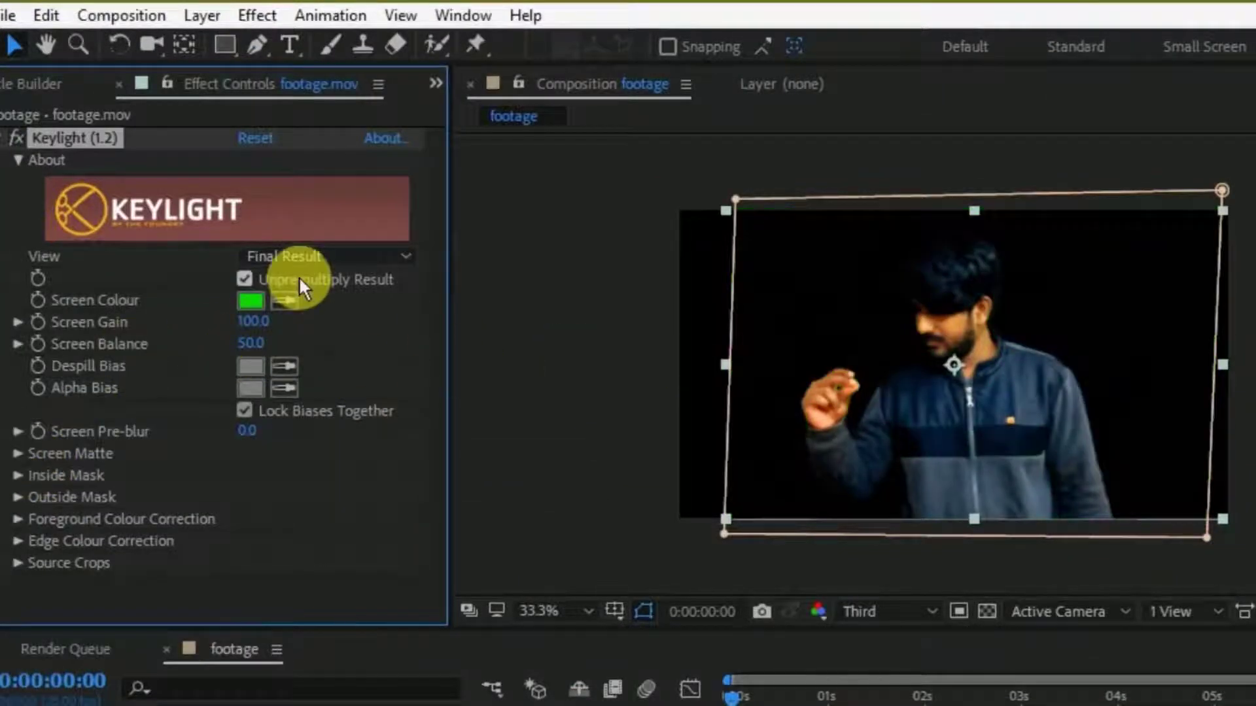
In Screen Matte view, set Clip Black to 79 and Clip White to 83
{"action": "left_click", "coordinate": [298, 262]}
{"action": "left_click", "coordinate": [385, 397]}
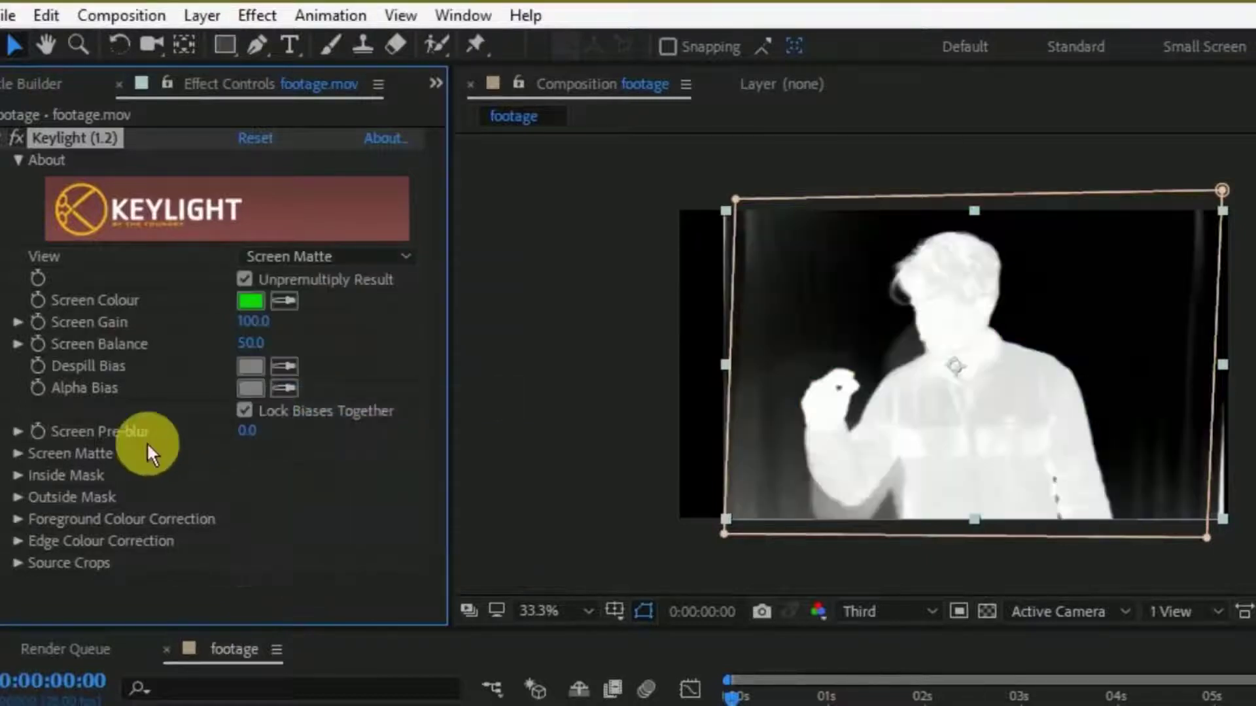
{"action": "left_click", "coordinate": [18, 454]}
{"action": "scroll", "coordinate": [168, 490], "scroll_direction": "down", "scroll_amount": 1}
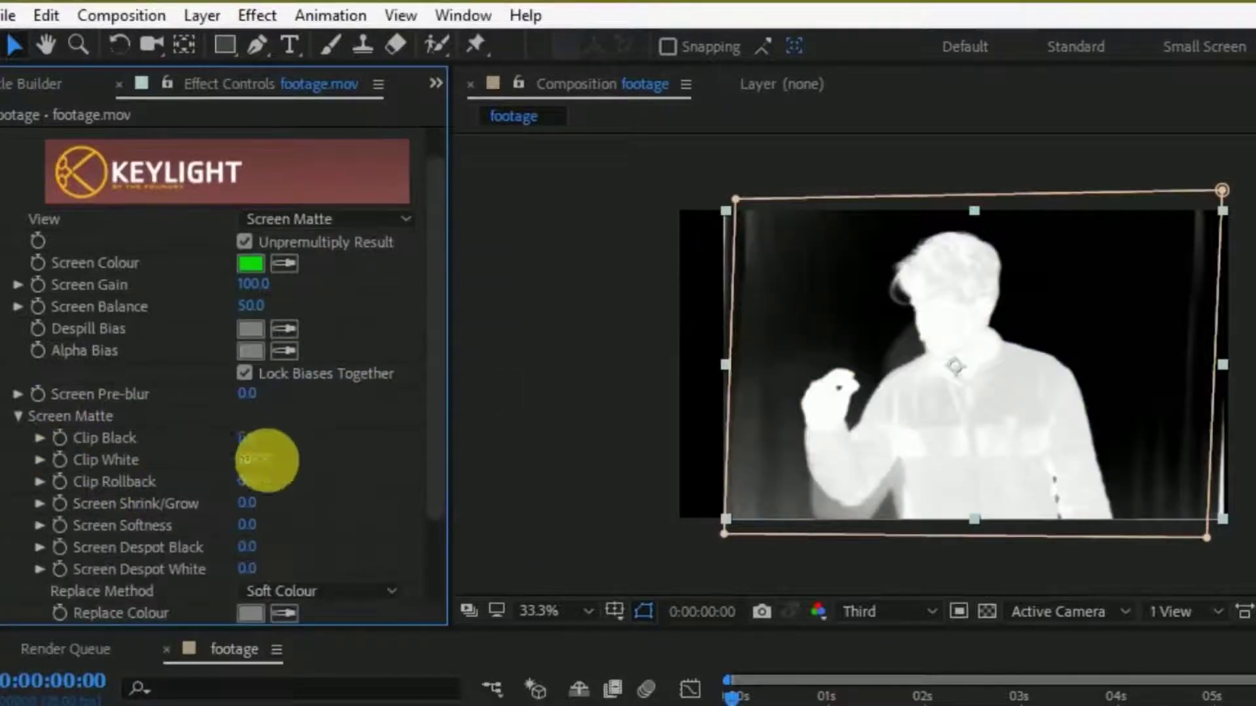
{"action": "left_click_drag", "start_coordinate": [255, 445], "coordinate": [354, 455]}
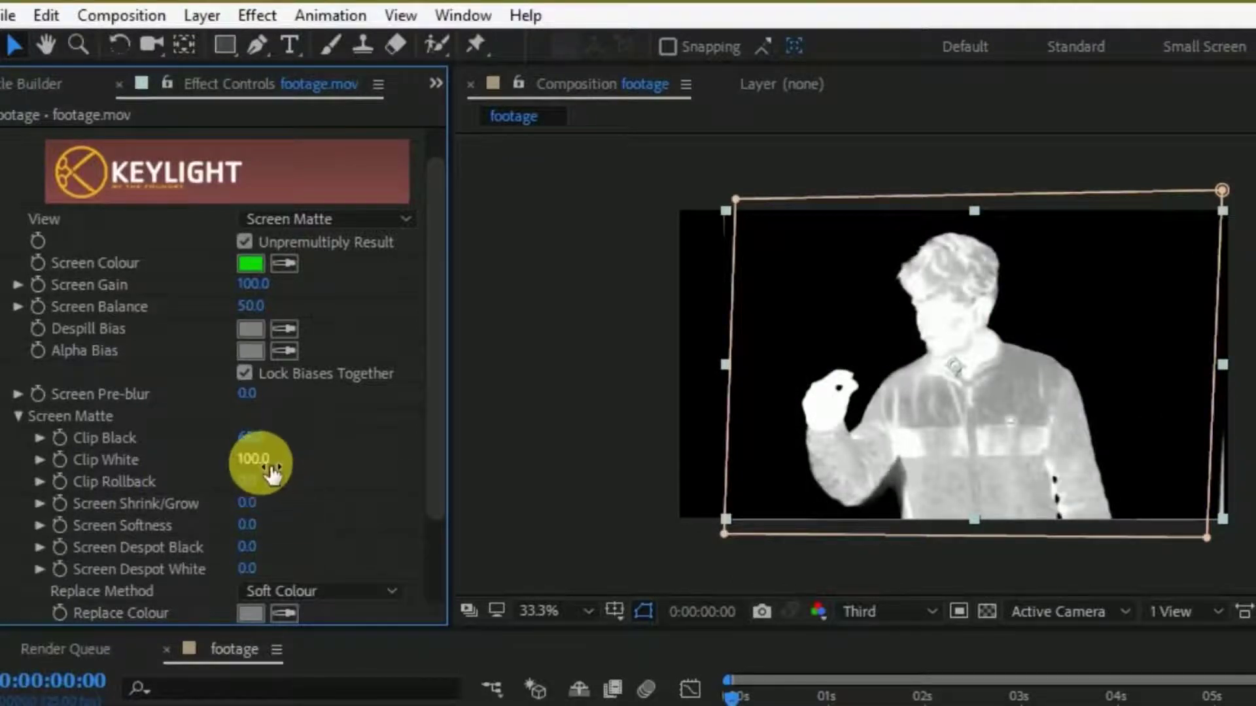
{"action": "left_click_drag", "start_coordinate": [271, 469], "coordinate": [247, 468]}
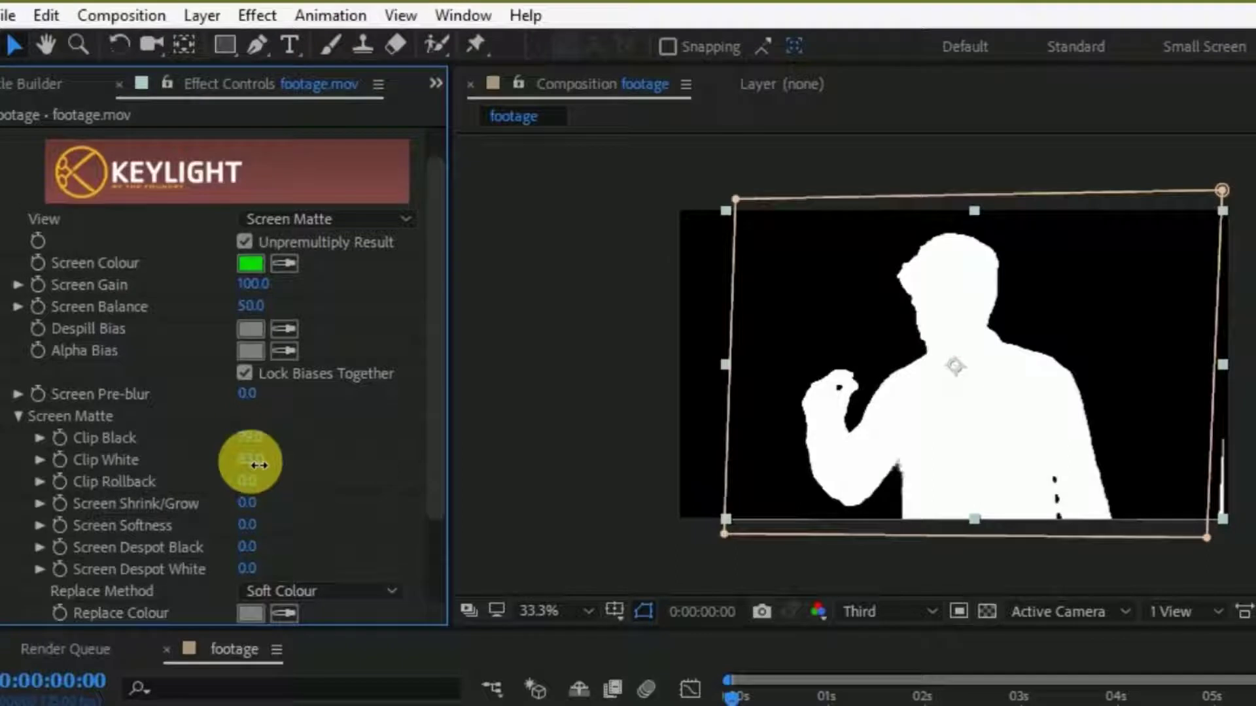
Switch Keylight back to Final Result view and restore the Project panel
{"action": "left_click", "coordinate": [321, 225]}
{"action": "left_click", "coordinate": [391, 527]}
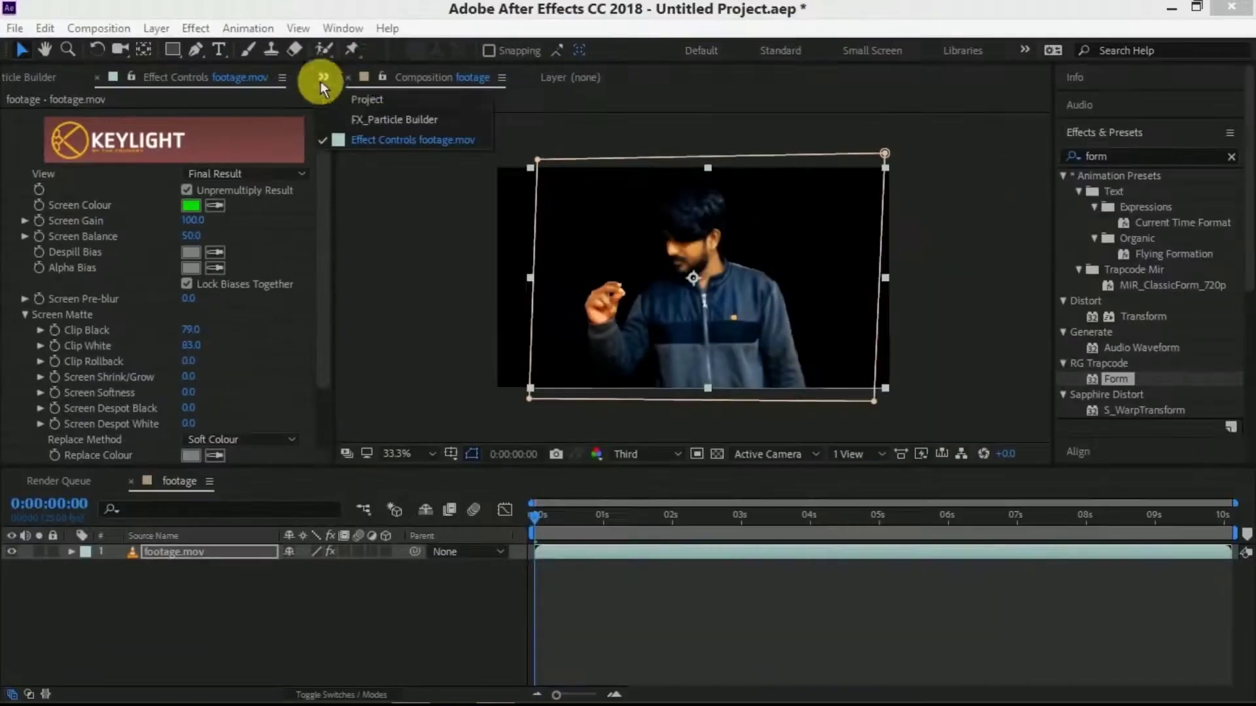
{"action": "left_click", "coordinate": [322, 79]}
{"action": "left_click", "coordinate": [350, 103]}
Preview the keyed footage in the timeline
{"action": "key", "text": "space"}
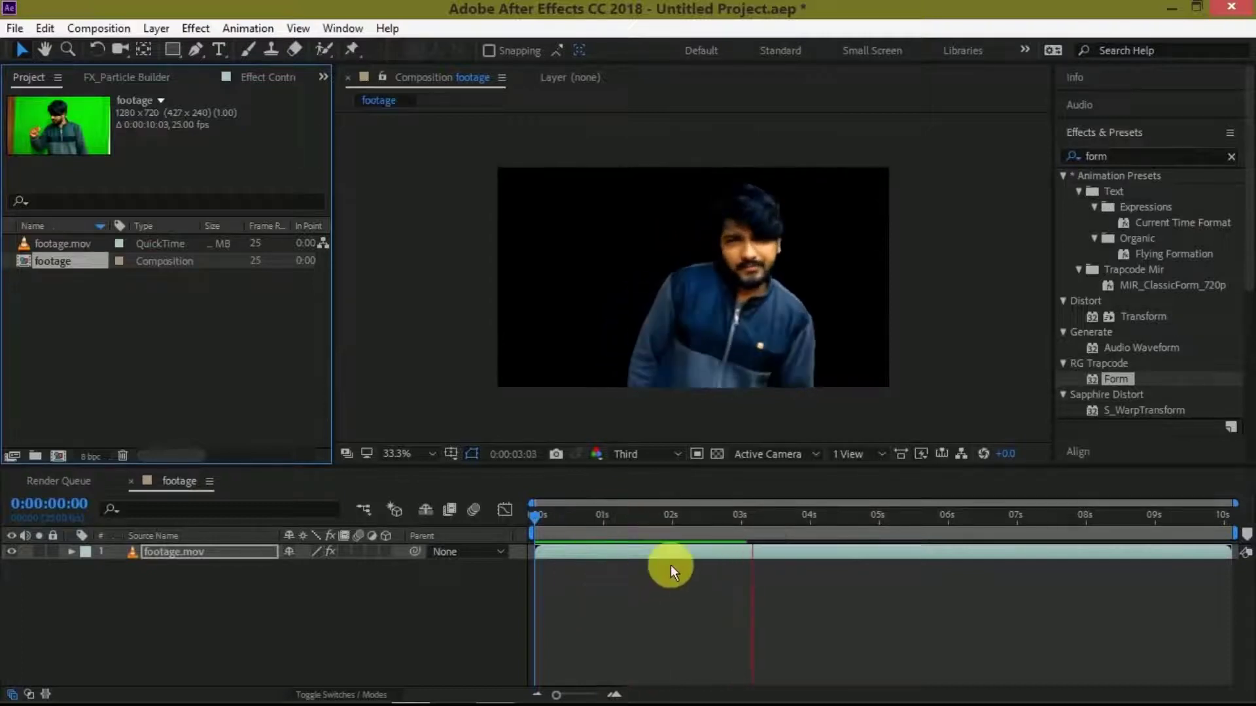
{"action": "left_click", "coordinate": [532, 516]}
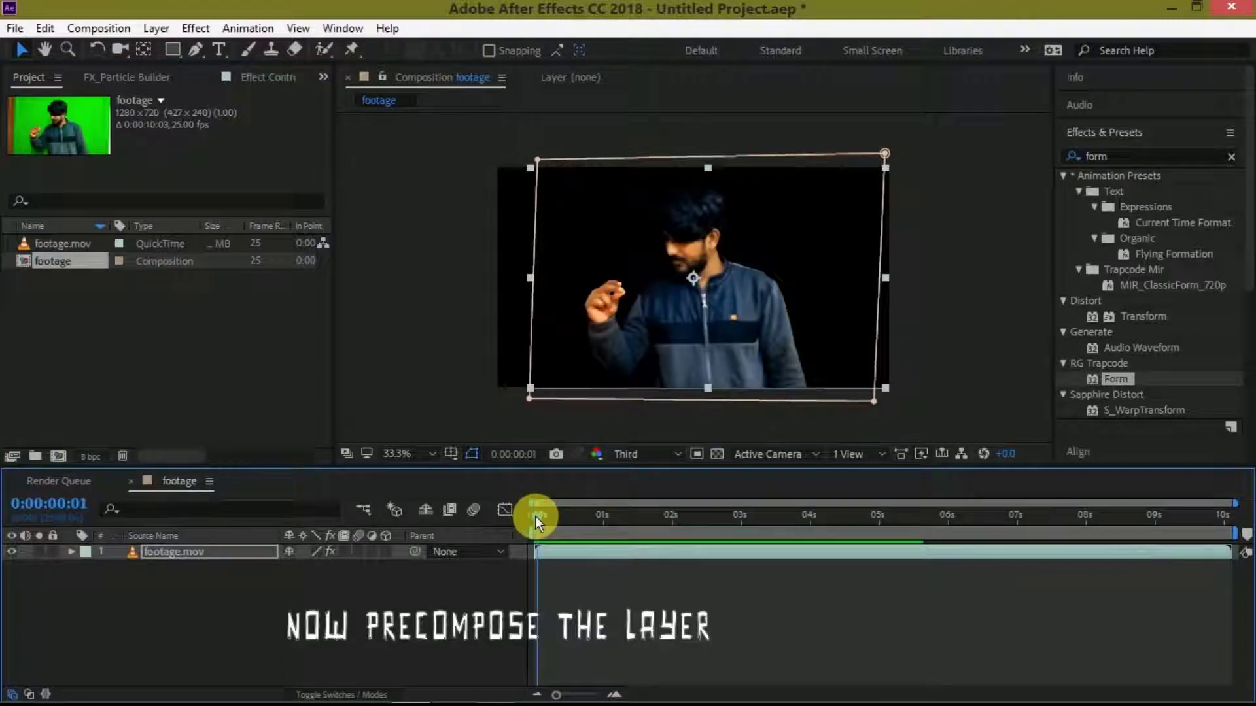
{"action": "left_click", "coordinate": [296, 579]}
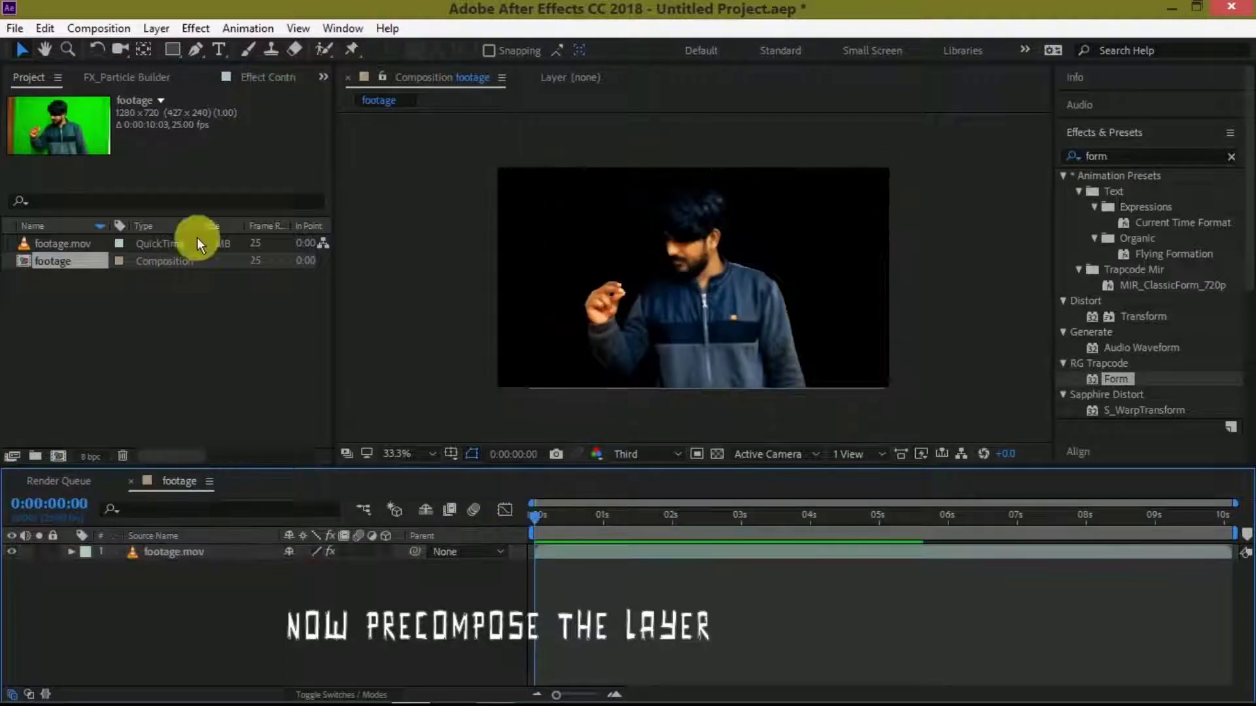
Pre-compose the footage.mov layer into a new composition named precompose
{"action": "left_click", "coordinate": [171, 549]}
{"action": "right_click", "coordinate": [170, 549]}
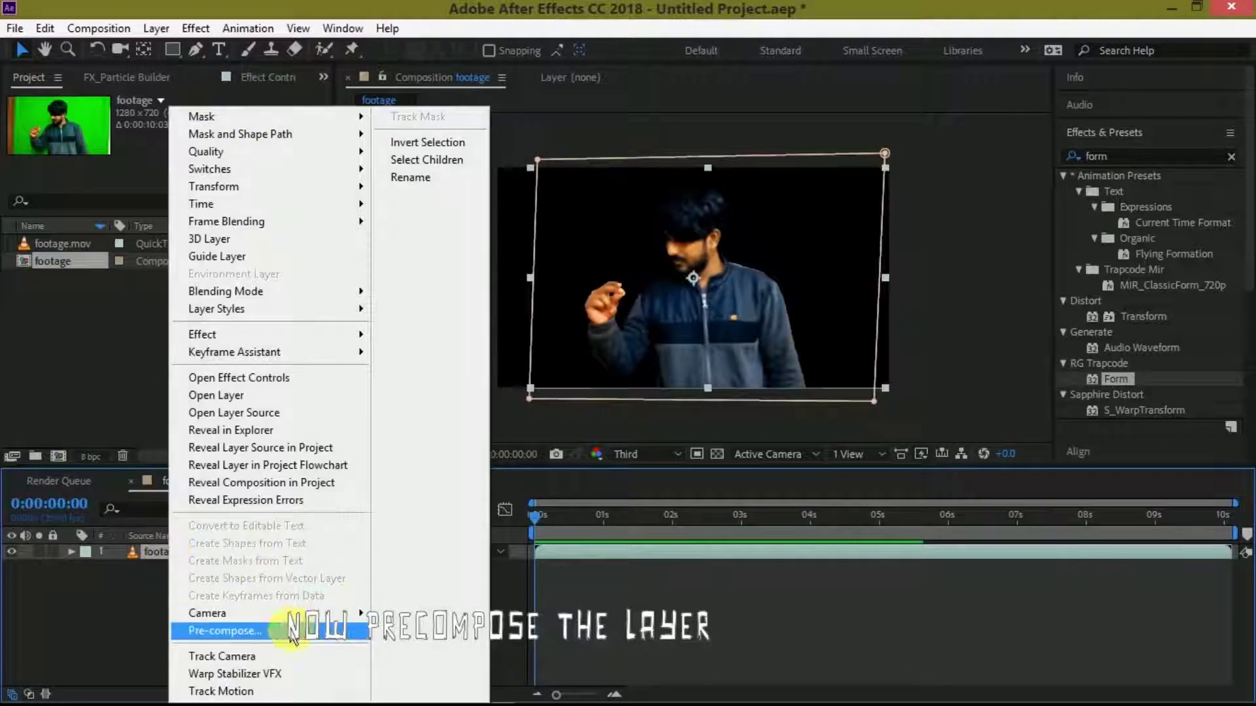
{"action": "left_click", "coordinate": [222, 630]}
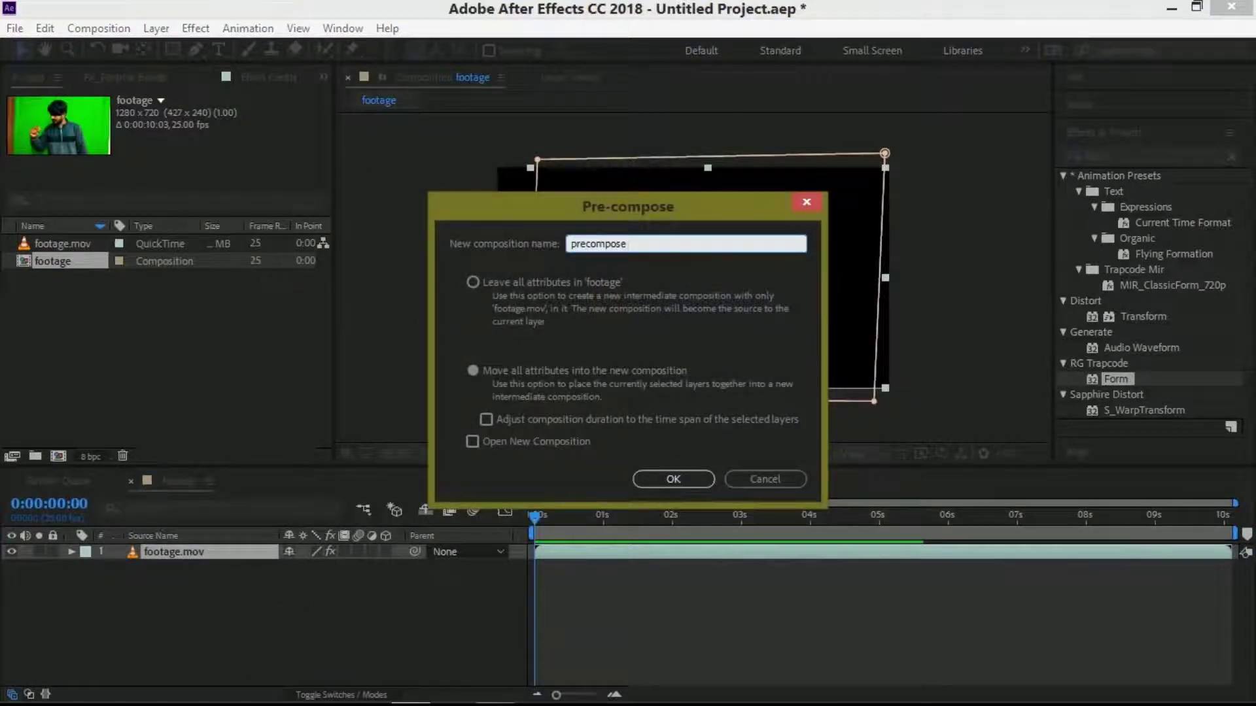
{"action": "left_click", "coordinate": [669, 479]}
{"action": "left_click", "coordinate": [170, 571]}
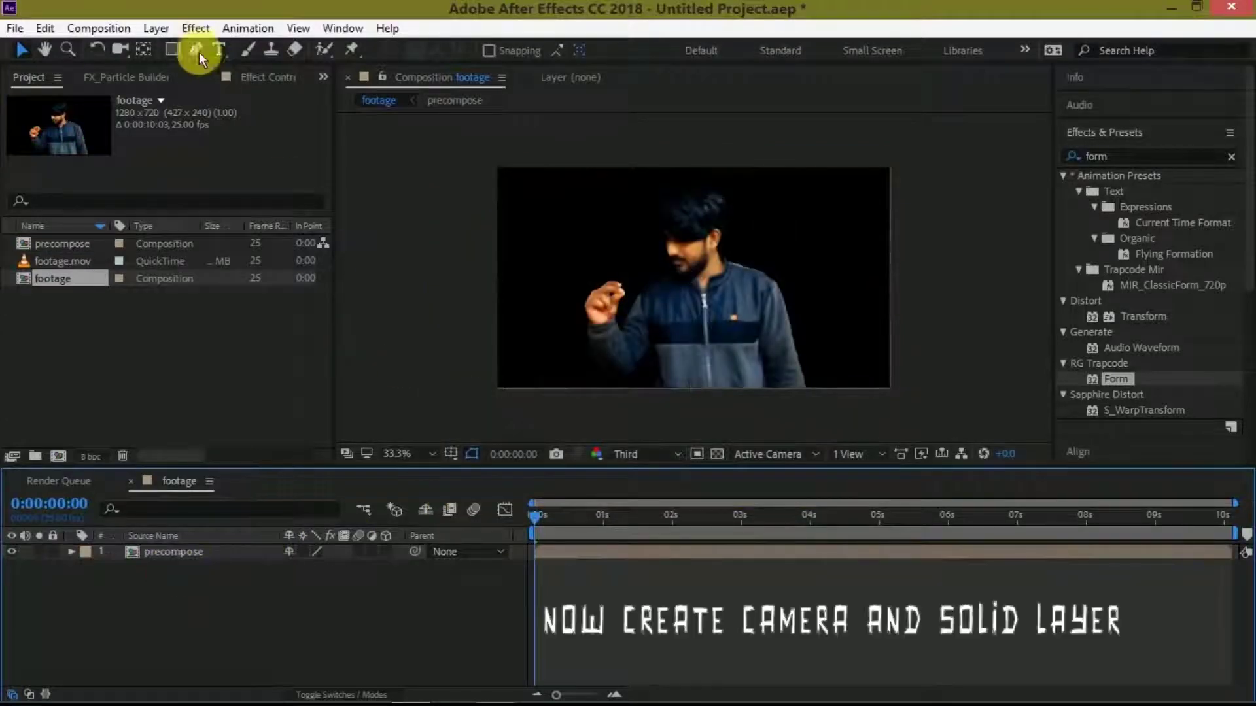
Add Camera 1 to the composition using the 35mm lens preset
{"action": "left_click", "coordinate": [154, 25]}
{"action": "mouse_move", "coordinate": [139, 42]}
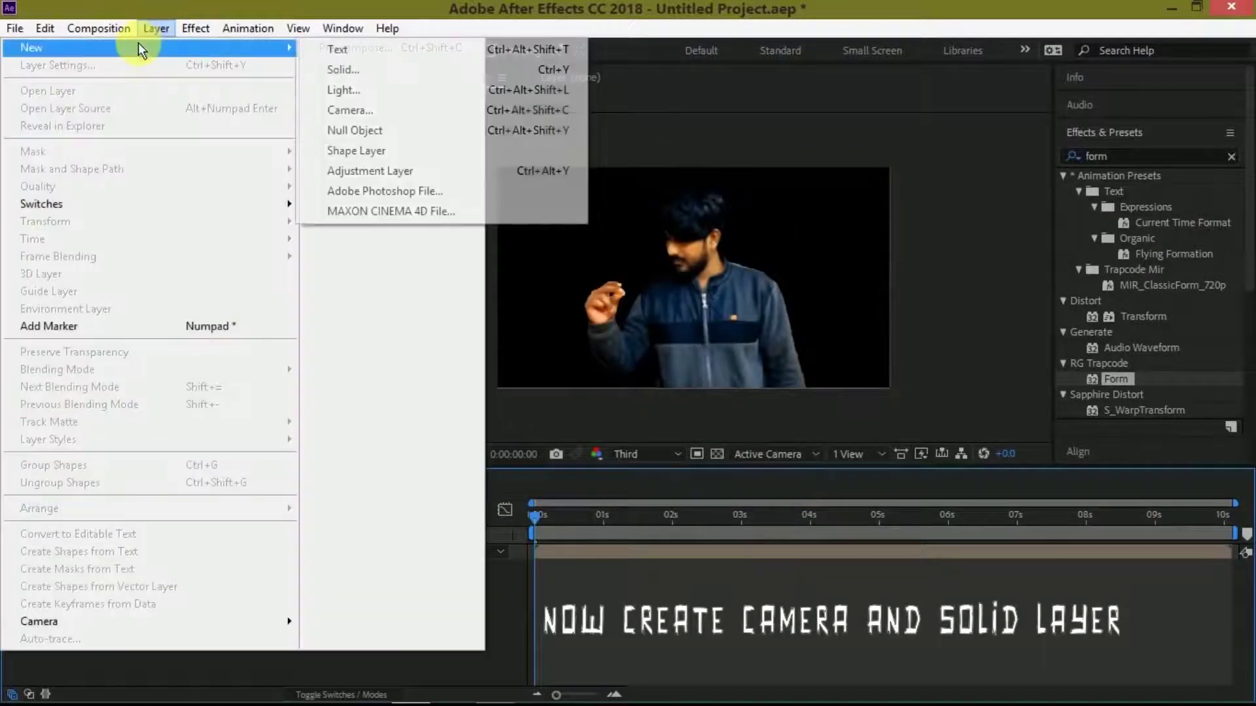
{"action": "left_click", "coordinate": [416, 112]}
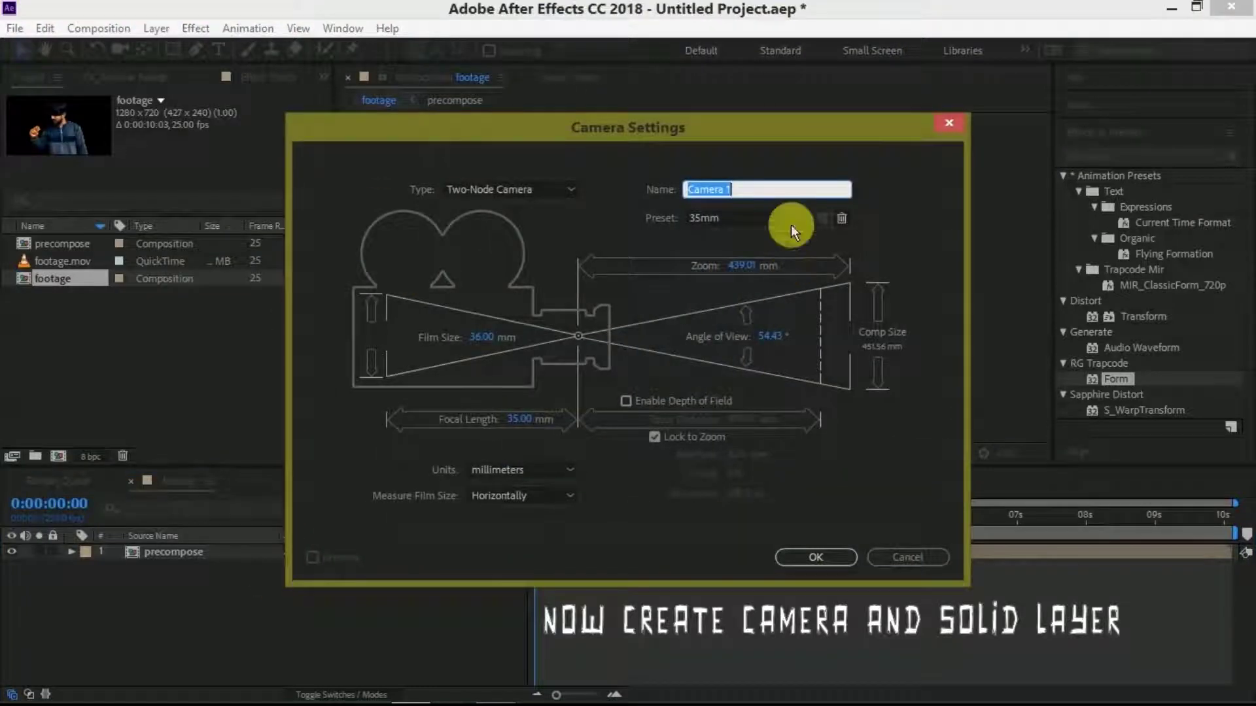
{"action": "left_click", "coordinate": [752, 220]}
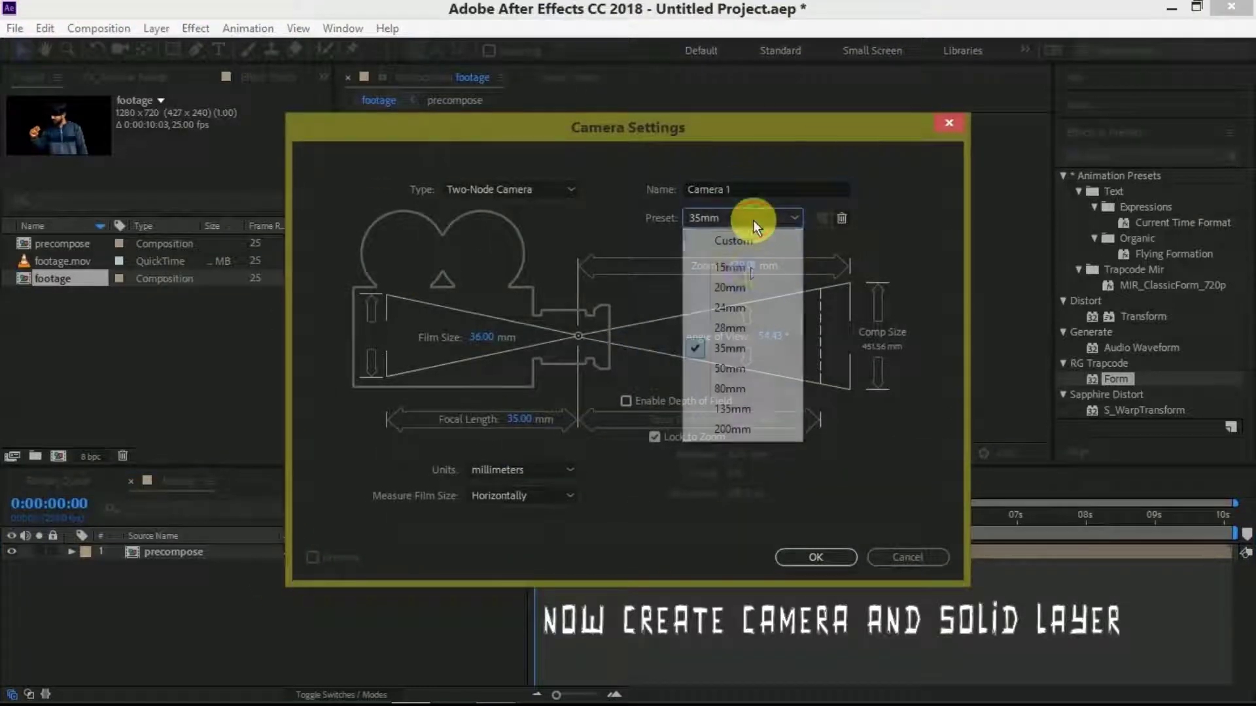
{"action": "left_click", "coordinate": [737, 348]}
{"action": "left_click", "coordinate": [830, 561]}
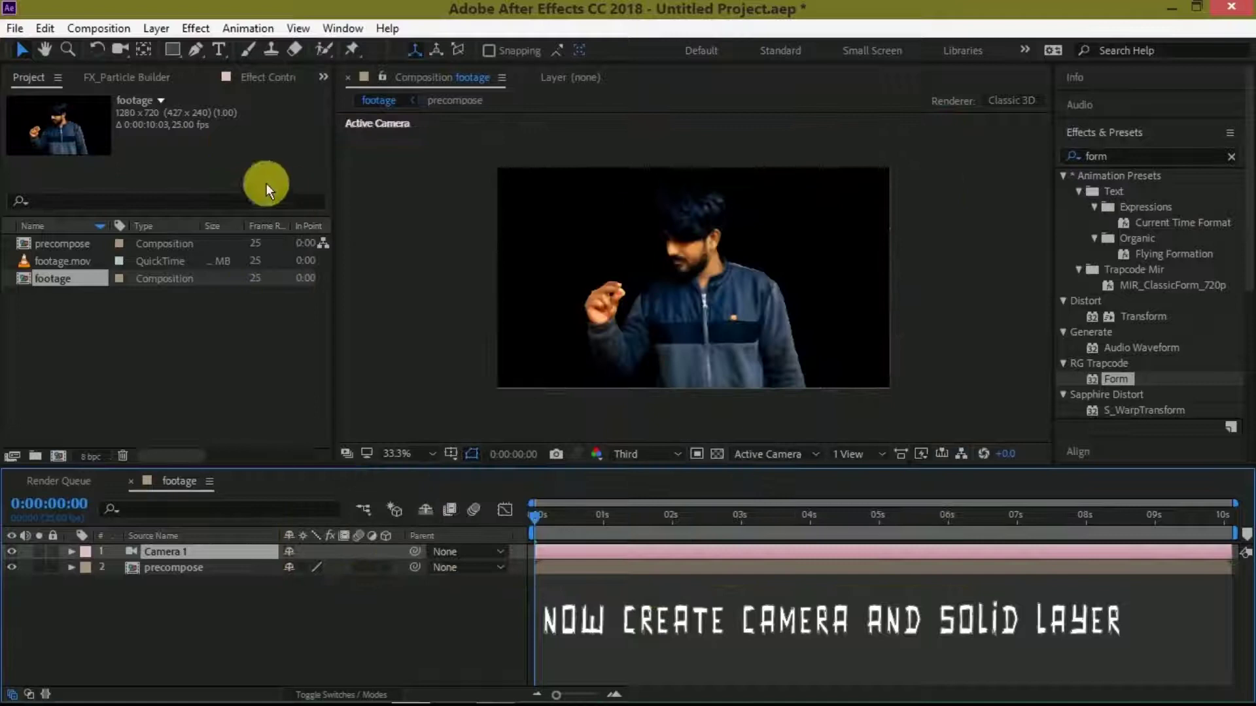
Add a 1280×720 black solid layer named trapcode form
{"action": "left_click", "coordinate": [155, 29]}
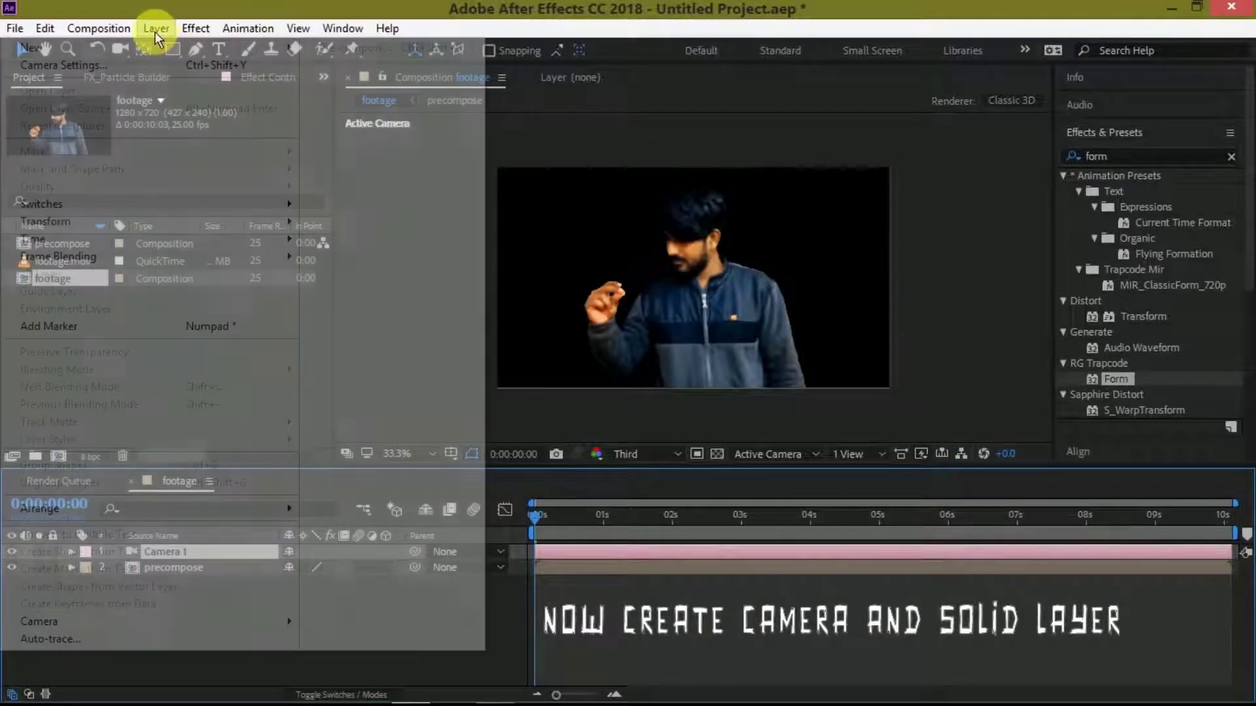
{"action": "mouse_move", "coordinate": [158, 42]}
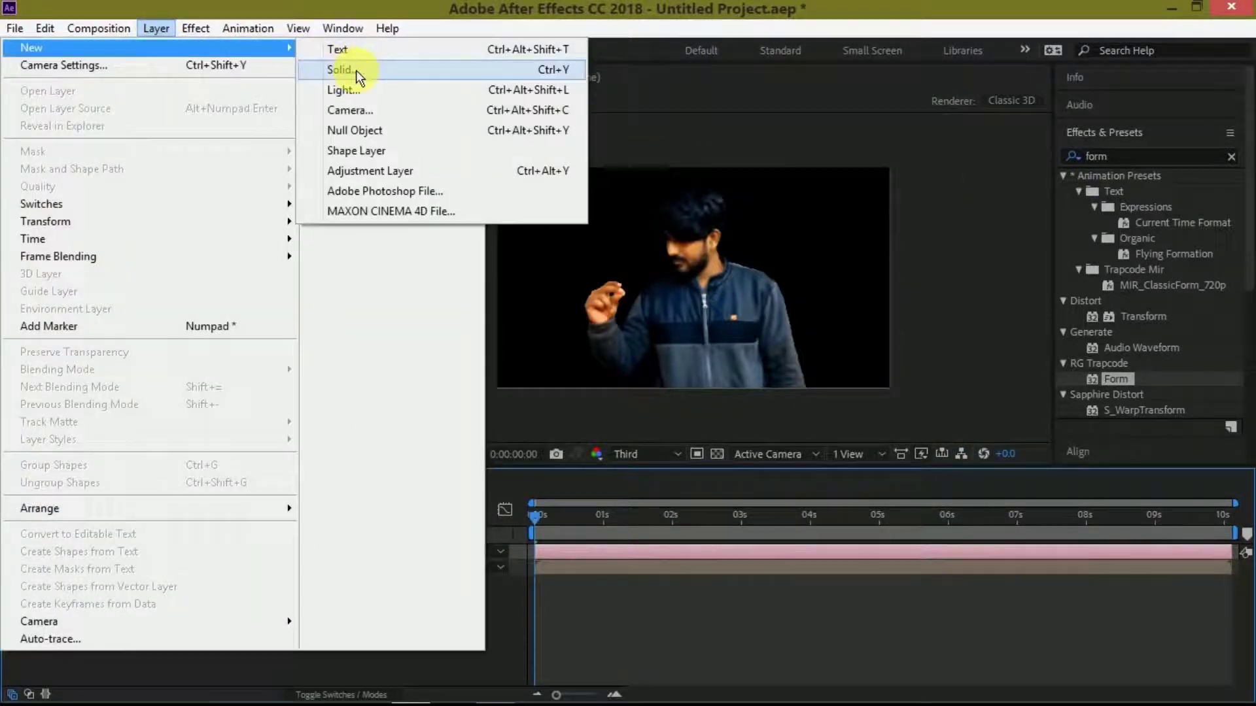
{"action": "left_click", "coordinate": [355, 69]}
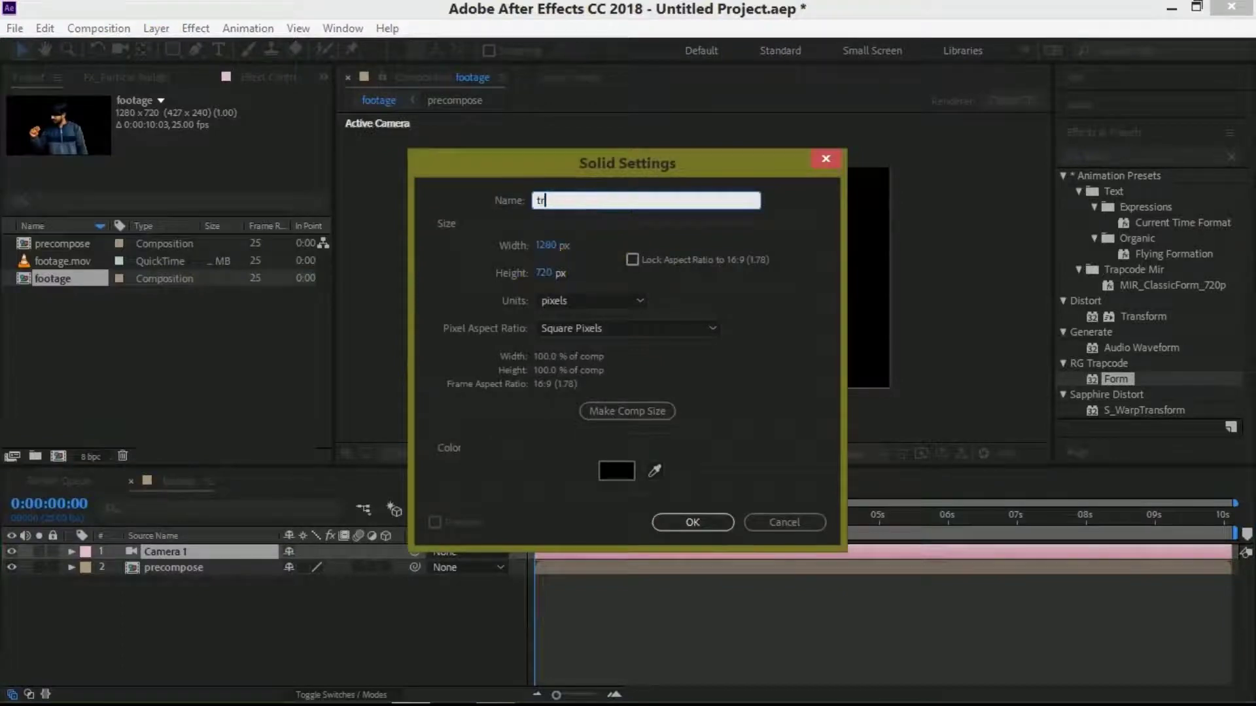
{"action": "type", "text": "trapcode form"}
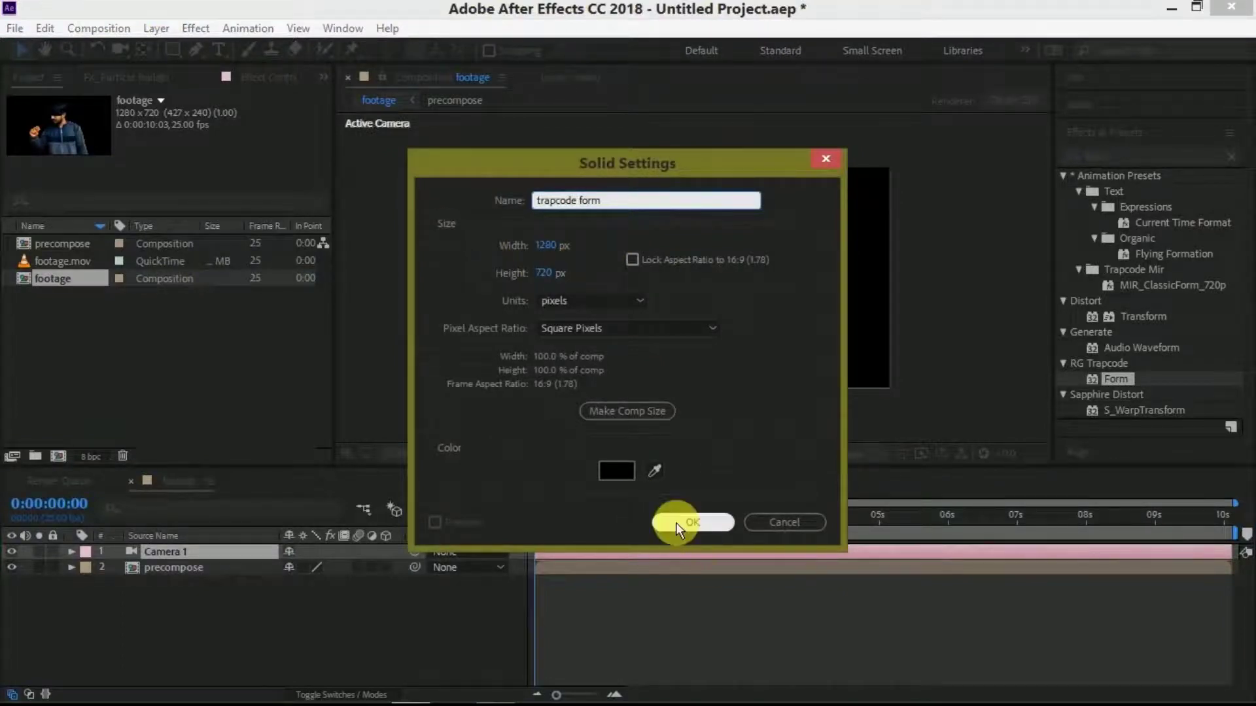
{"action": "left_click", "coordinate": [676, 523]}
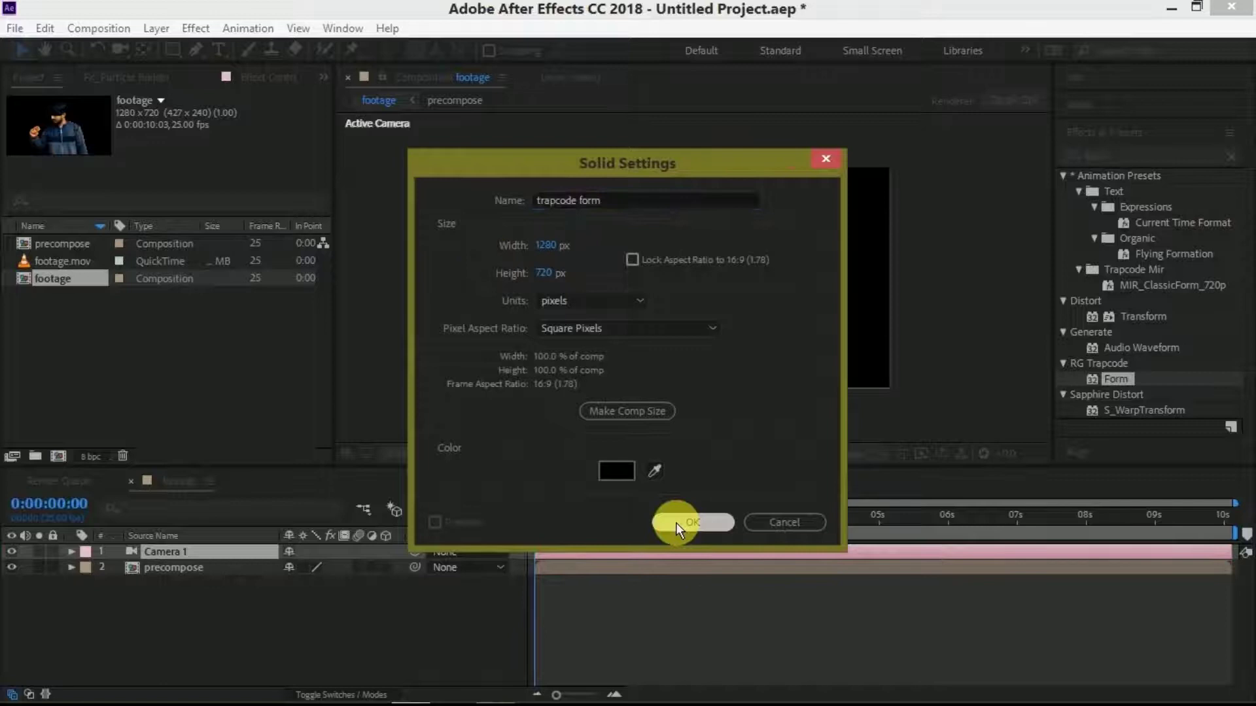
{"action": "left_click", "coordinate": [1132, 160]}
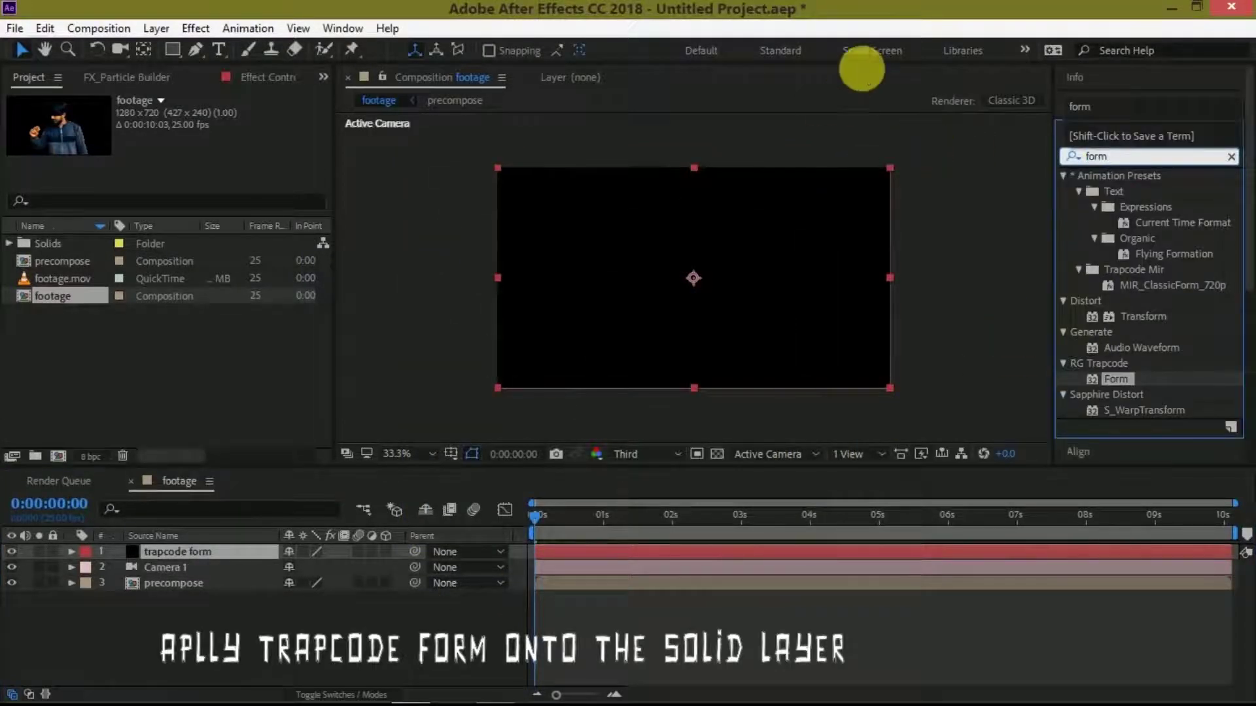
Apply Form to the solid, hide precompose, and set the Box - Grid size to XYZ Individual
{"action": "left_click", "coordinate": [1182, 382]}
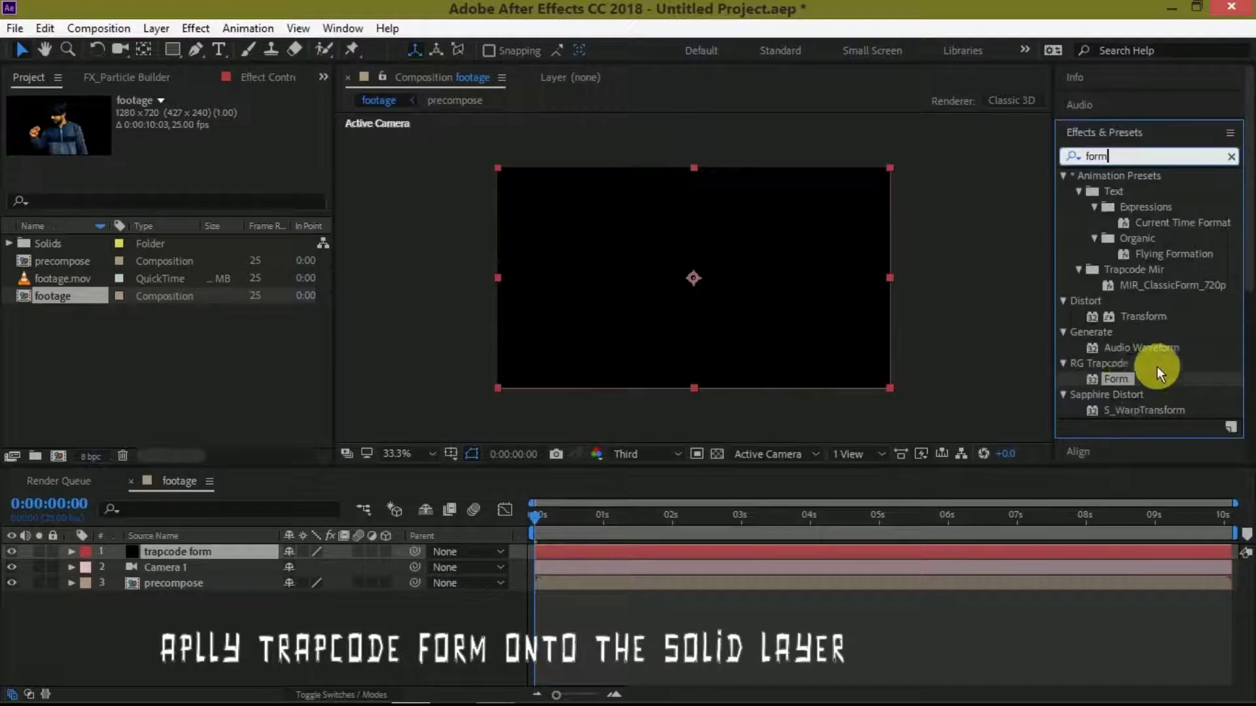
{"action": "left_click_drag", "start_coordinate": [1125, 378], "coordinate": [825, 327]}
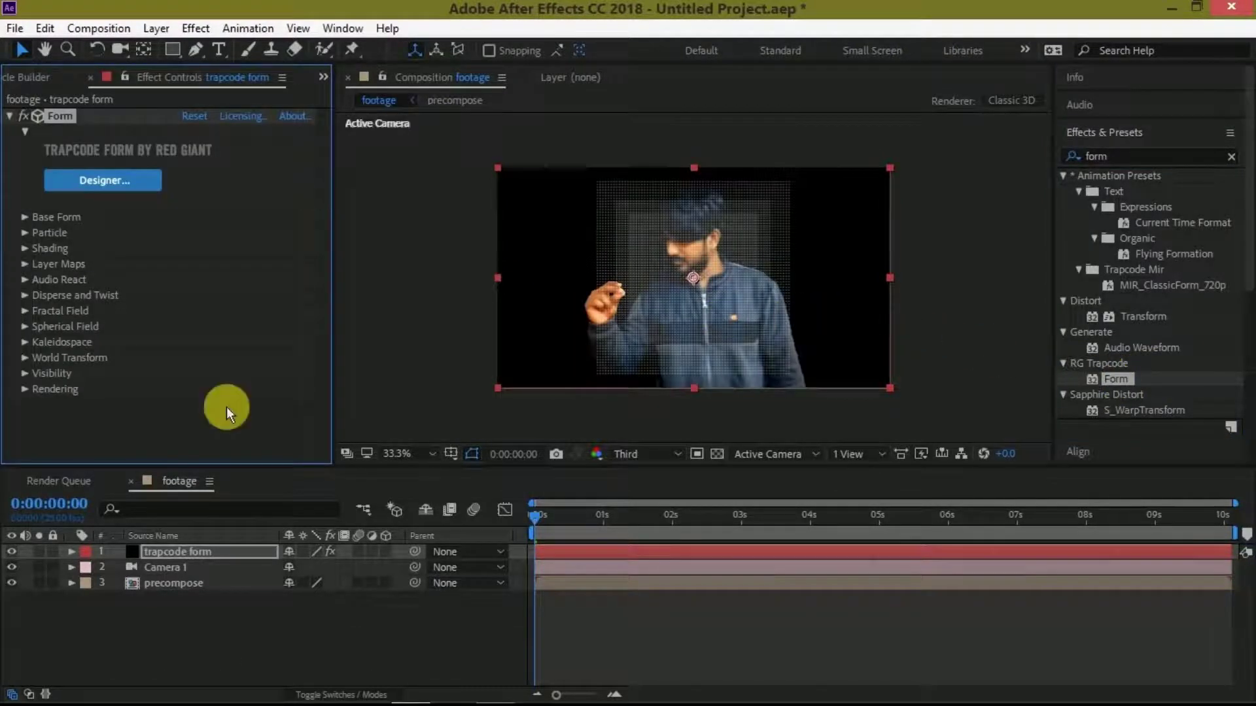
{"action": "left_click", "coordinate": [11, 582]}
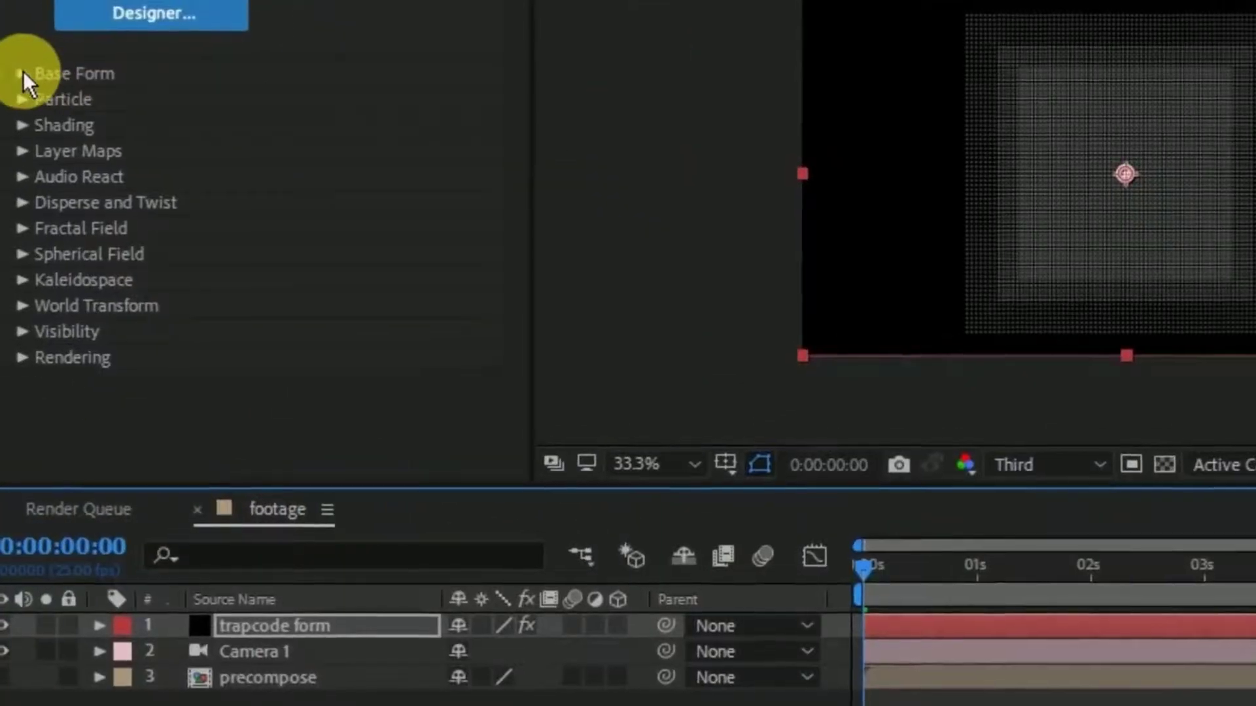
{"action": "left_click", "coordinate": [25, 217]}
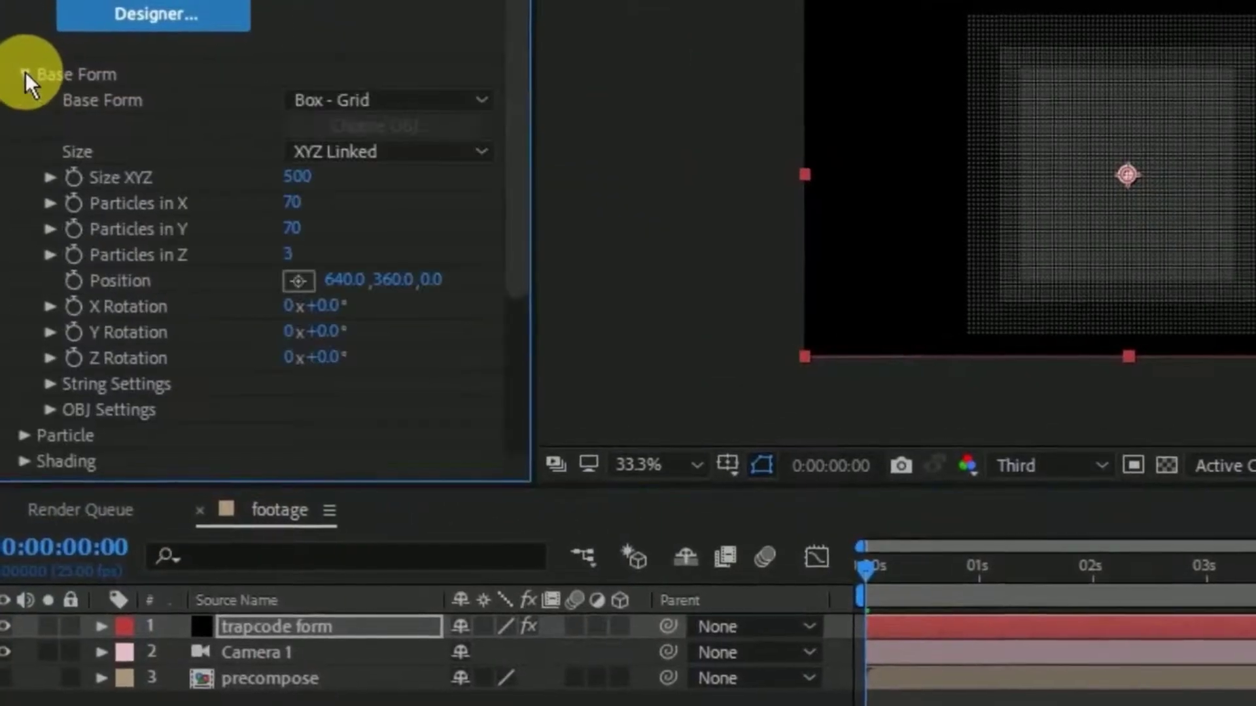
{"action": "left_click", "coordinate": [379, 106]}
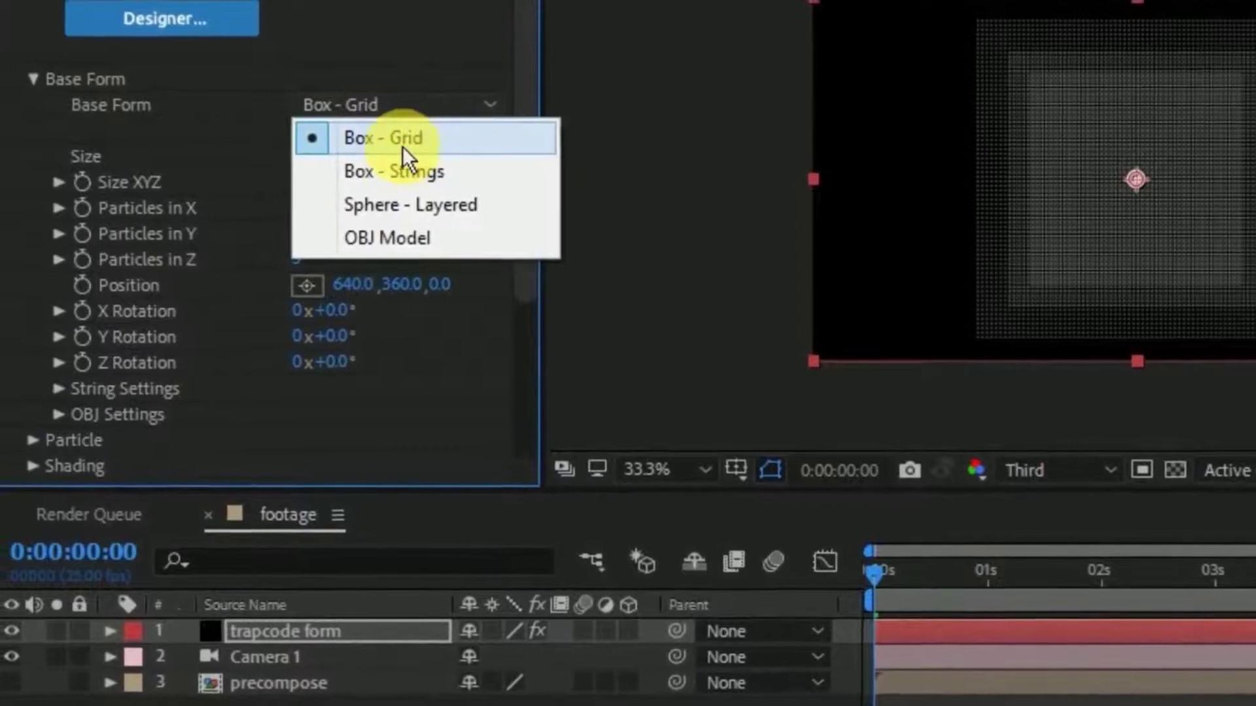
{"action": "left_click", "coordinate": [403, 141]}
{"action": "left_click", "coordinate": [393, 157]}
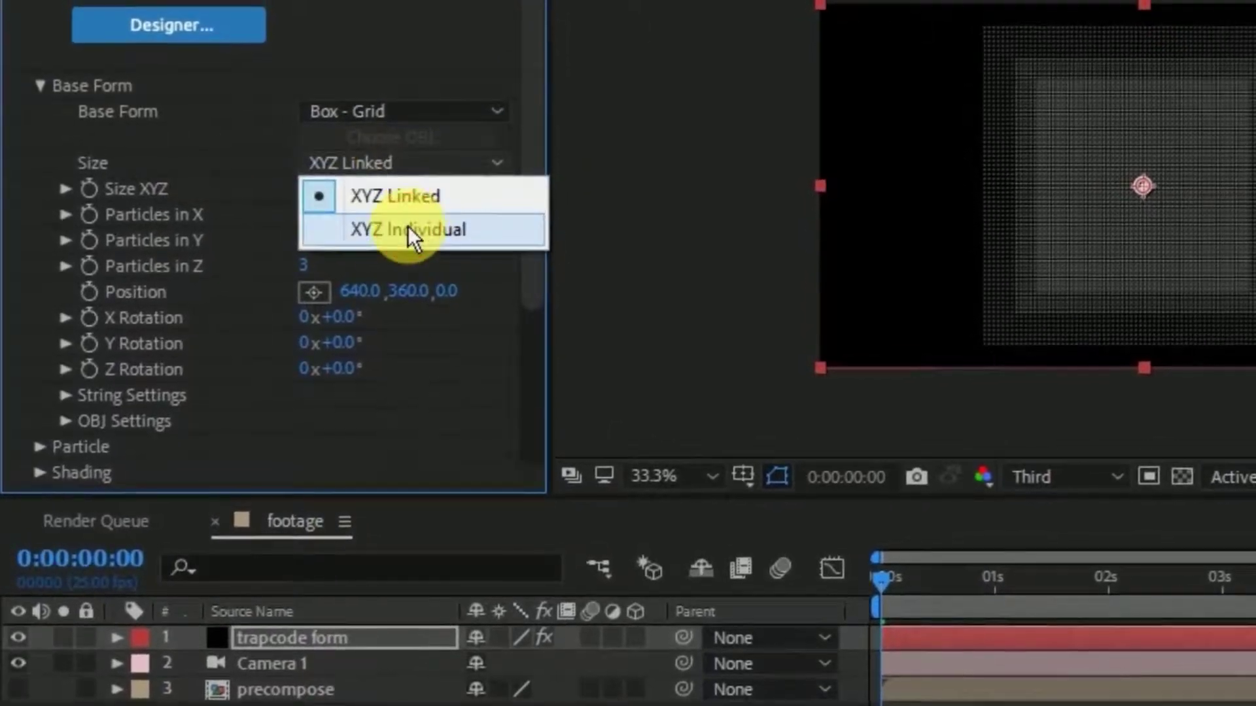
{"action": "left_click", "coordinate": [408, 229]}
Set the Form base size to 1280 × 720 × 1
{"action": "left_click", "coordinate": [315, 190]}
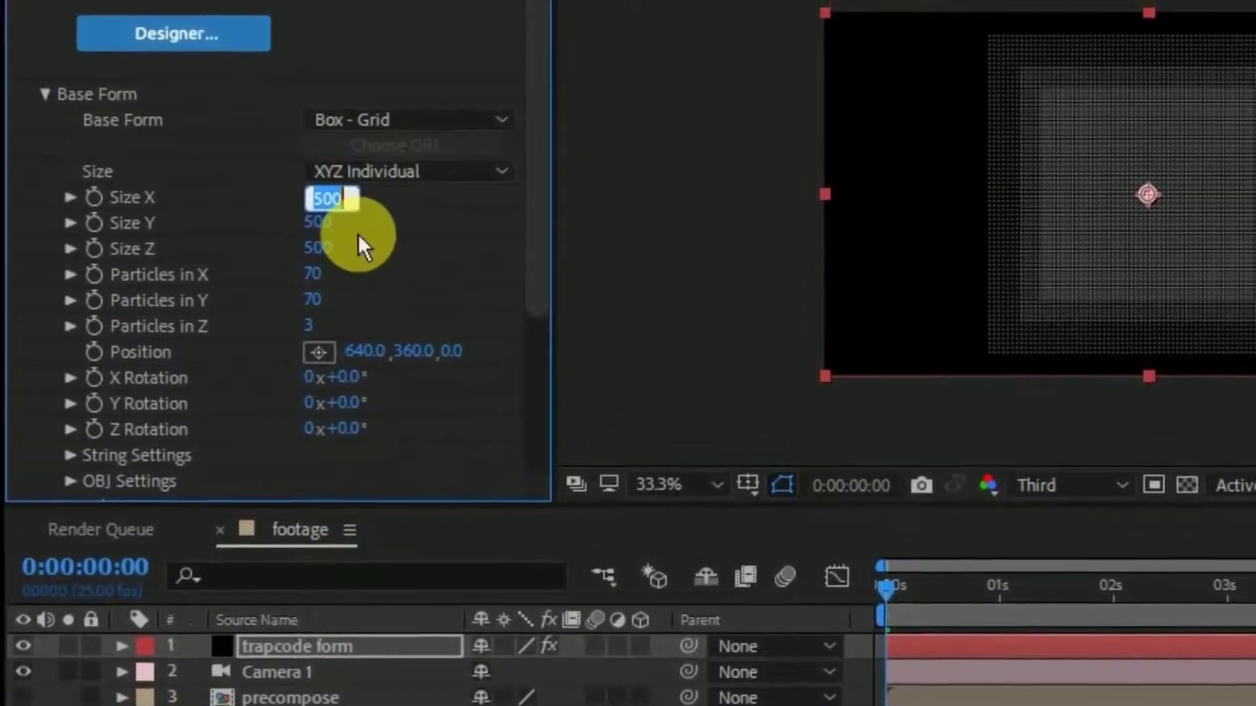
{"action": "type", "text": "120"}
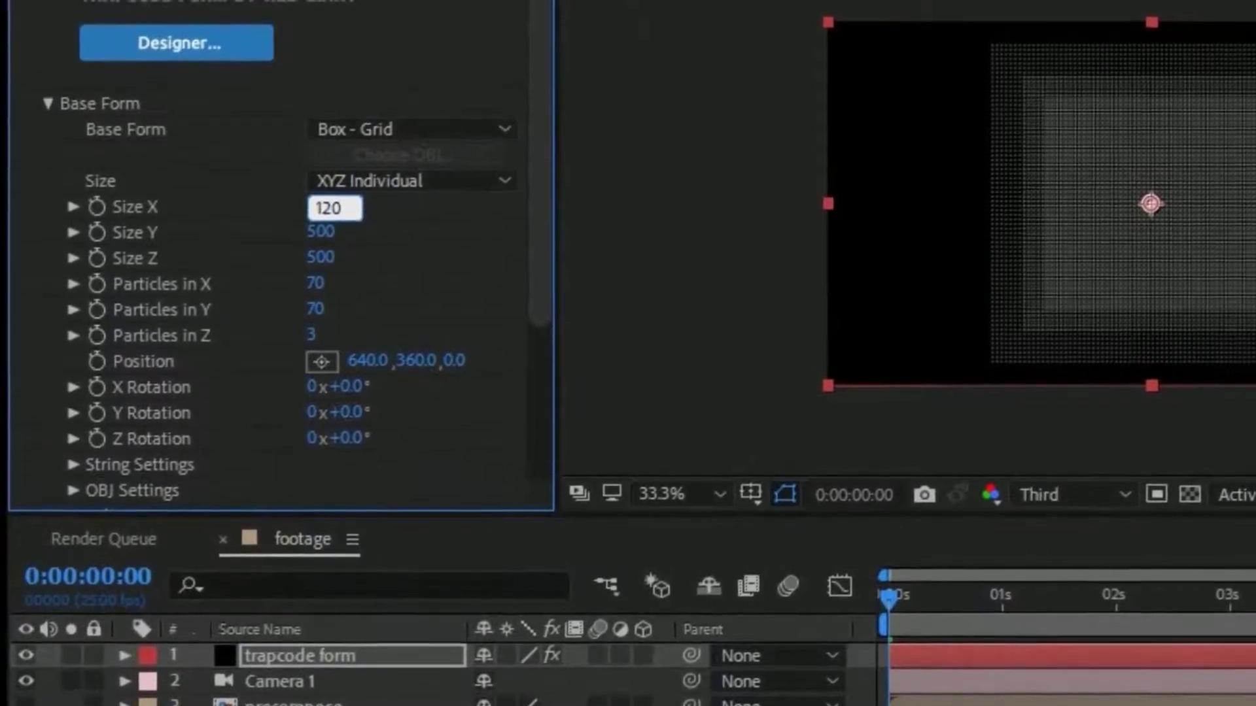
{"action": "key", "text": "BackSpace"}
{"action": "type", "text": "80"}
{"action": "key", "text": "Return"}
{"action": "left_click", "coordinate": [330, 247]}
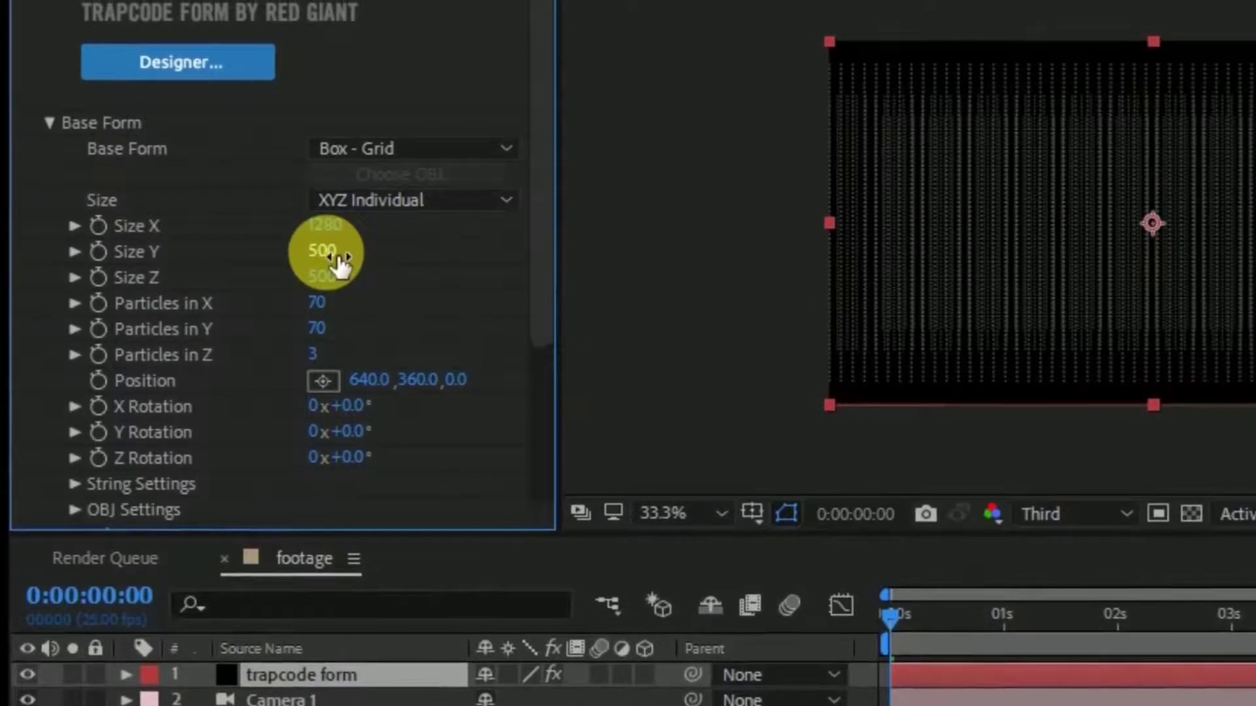
{"action": "type", "text": "720"}
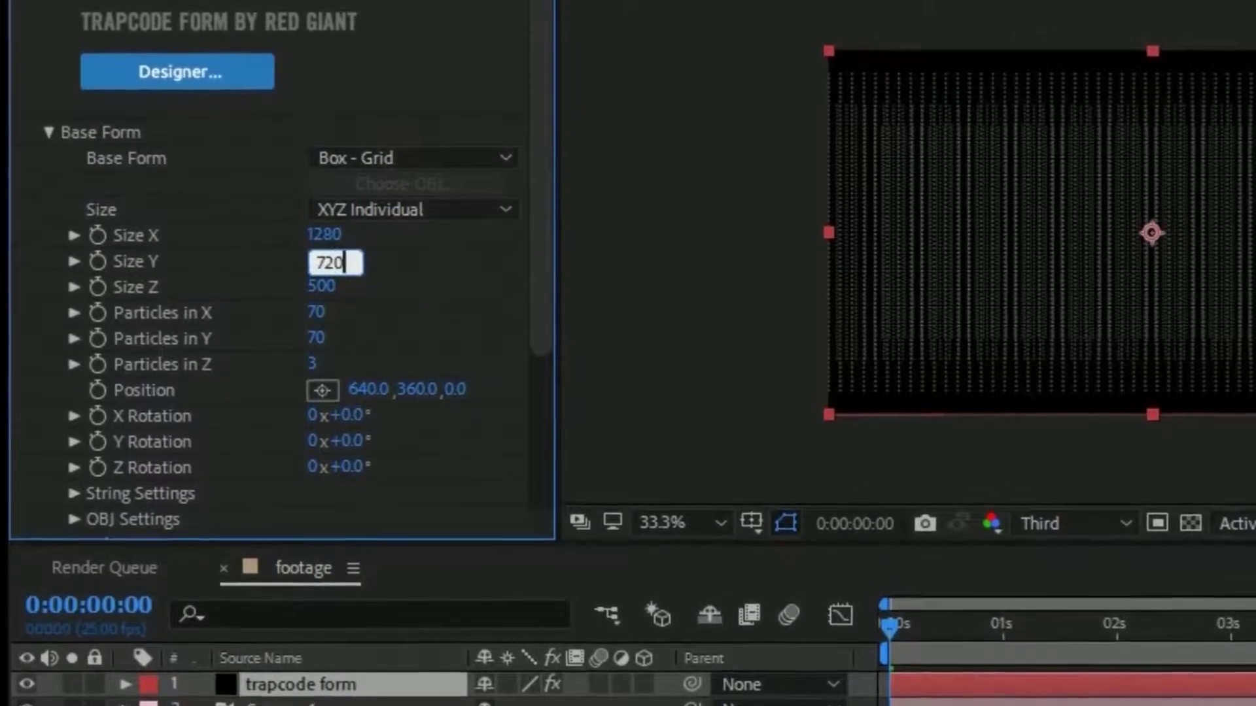
{"action": "key", "text": "Return"}
{"action": "left_click", "coordinate": [322, 289]}
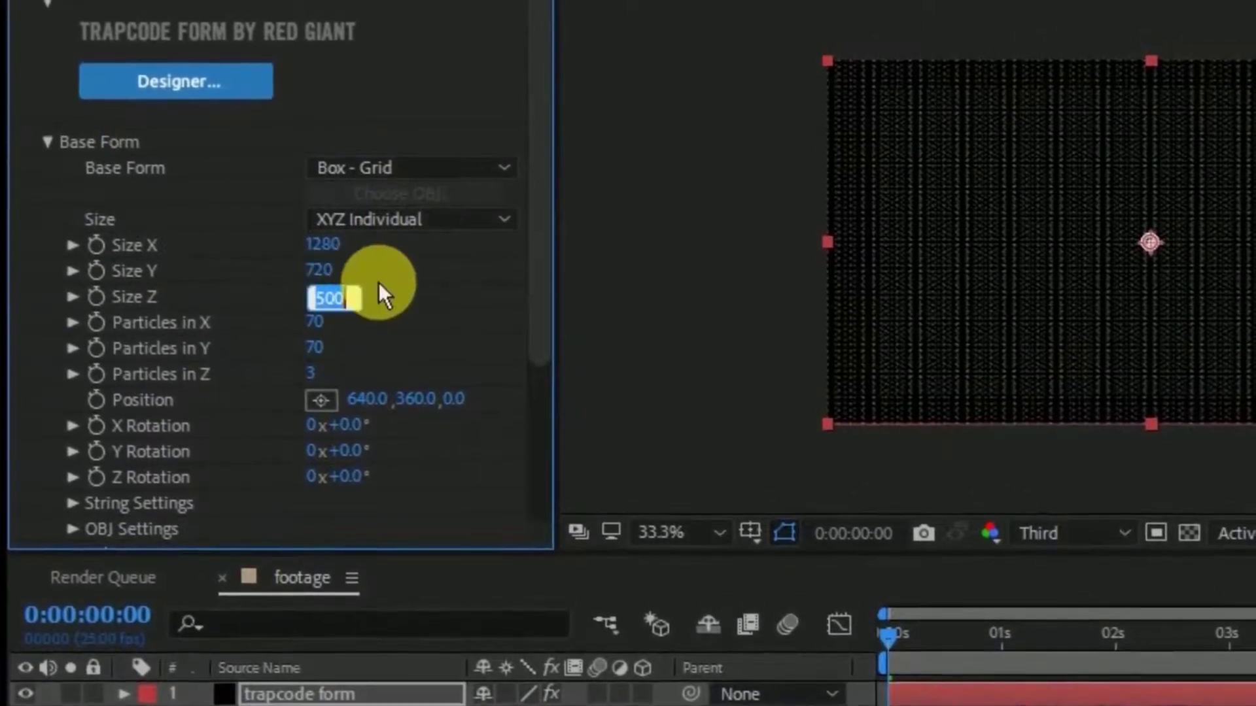
{"action": "type", "text": "1"}
{"action": "key", "text": "Return"}
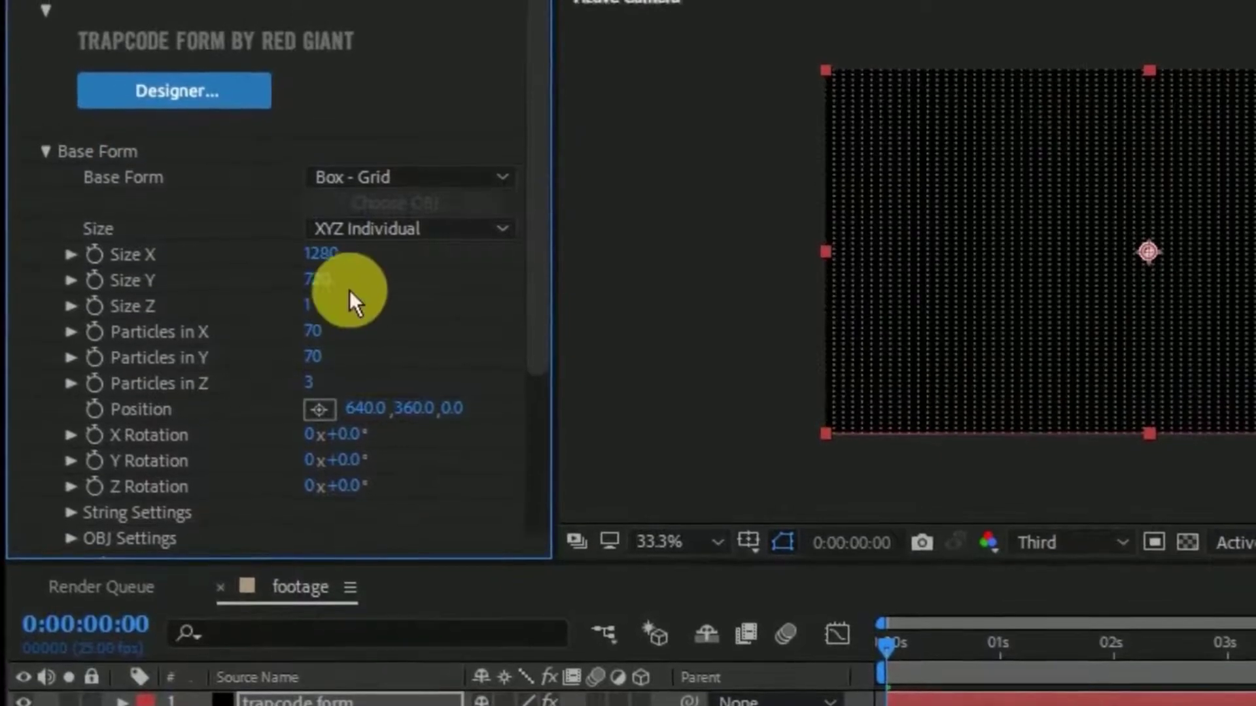
Set Particles in X, Y and Z to 200, 200 and 1
{"action": "left_click", "coordinate": [330, 337]}
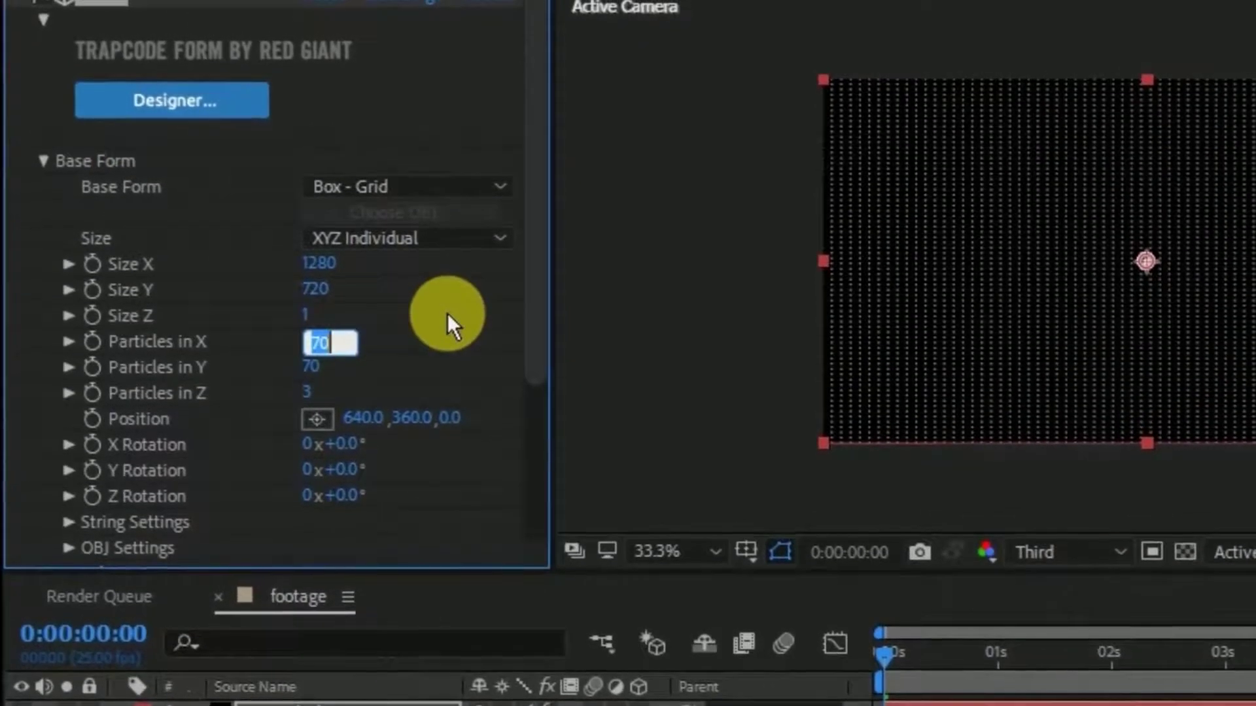
{"action": "key", "text": "BackSpace"}
{"action": "type", "text": "15"}
{"action": "key", "text": "BackSpace"}
{"action": "key", "text": "BackSpace"}
{"action": "type", "text": "200"}
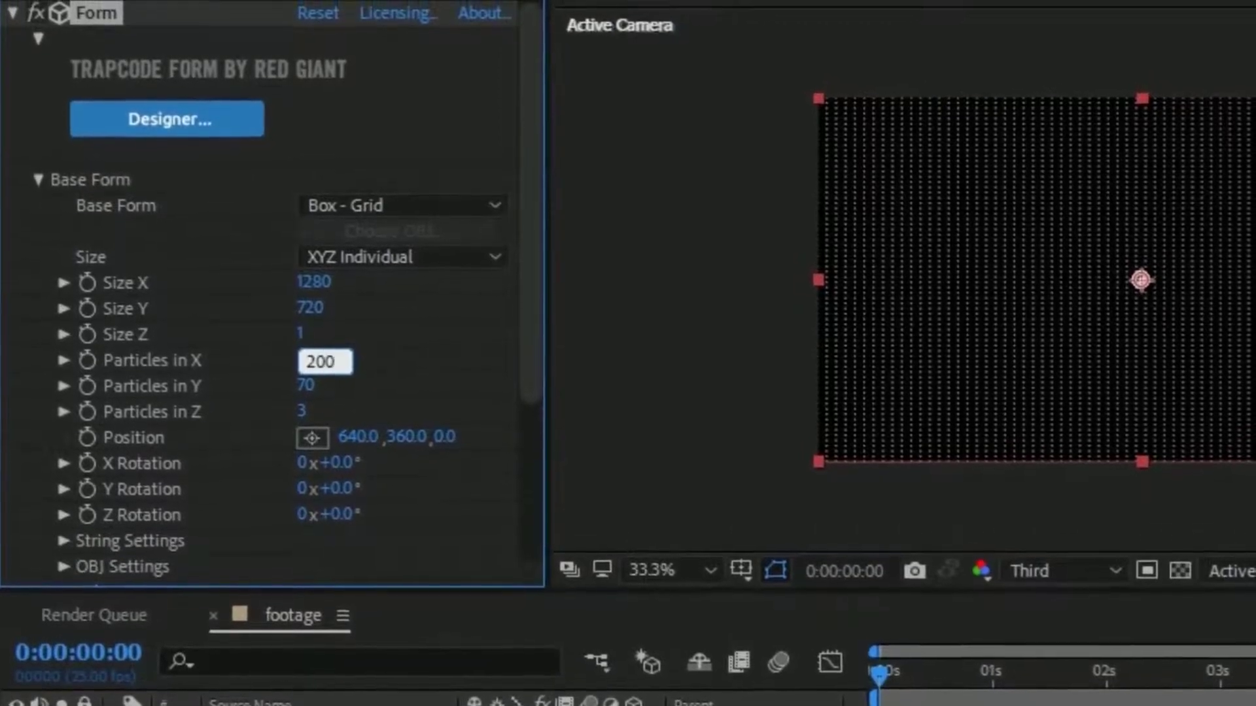
{"action": "left_click", "coordinate": [307, 389]}
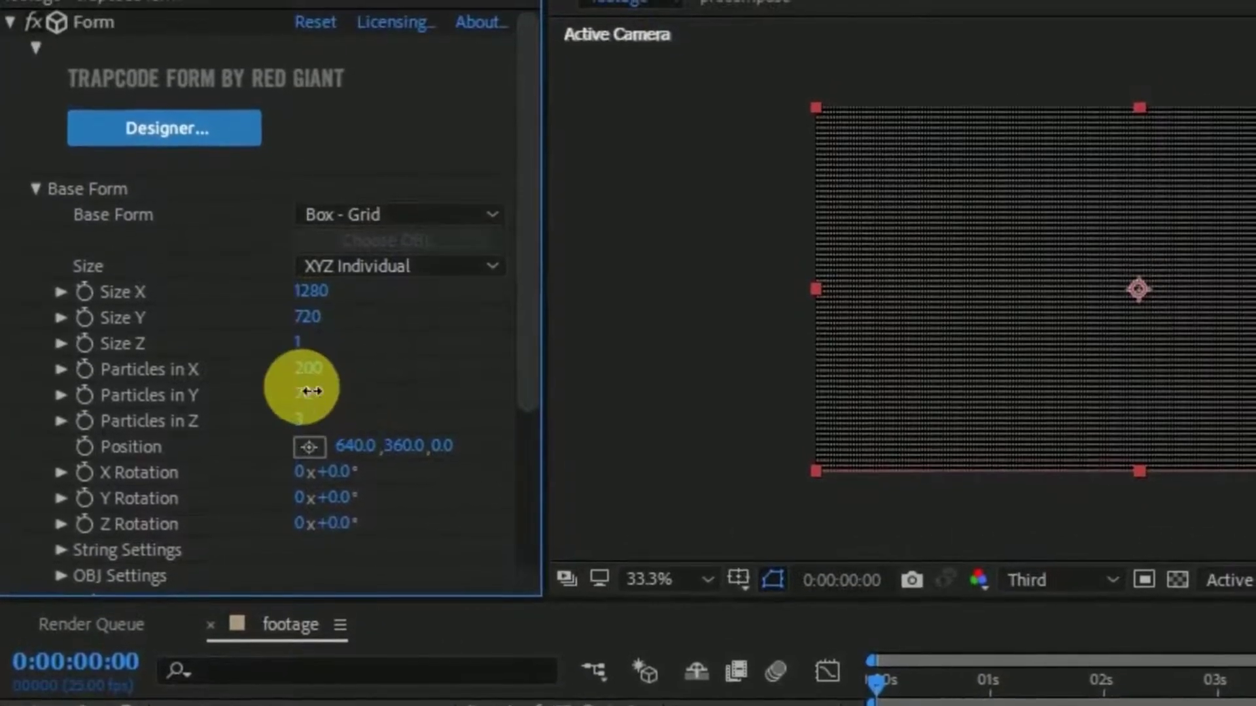
{"action": "type", "text": "200"}
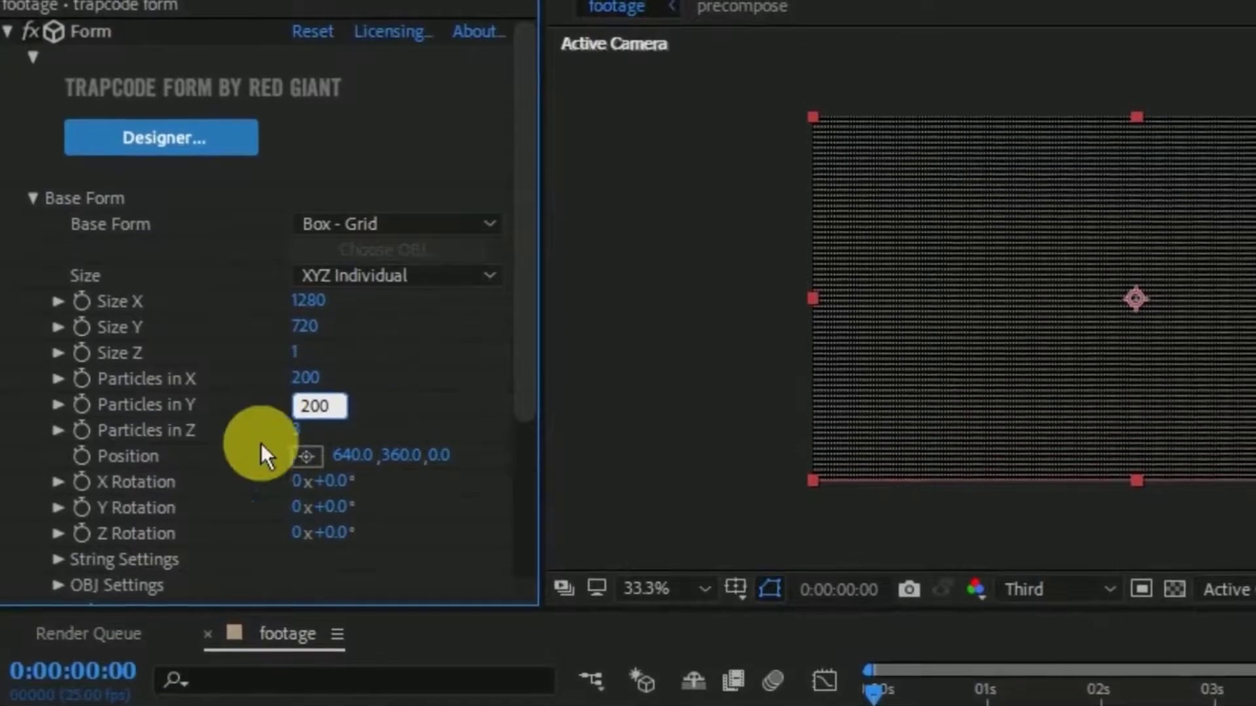
{"action": "left_click", "coordinate": [289, 435]}
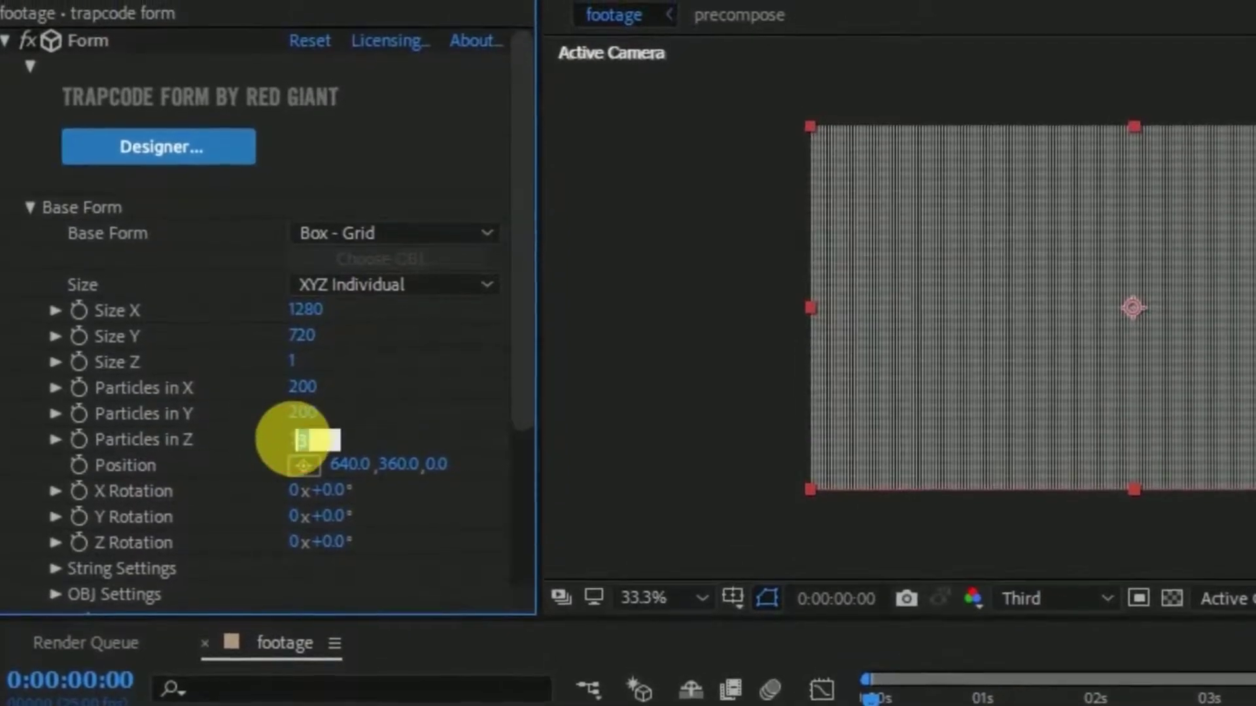
{"action": "type", "text": "1"}
{"action": "key", "text": "Return"}
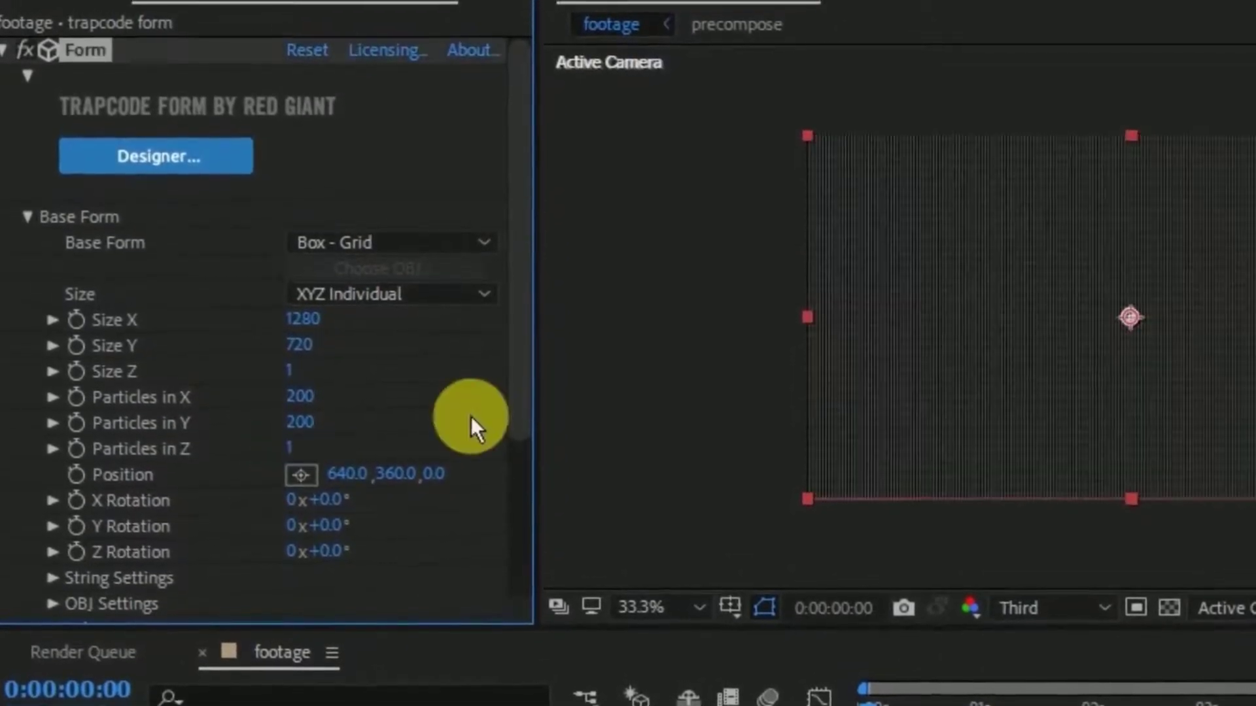
{"action": "scroll", "coordinate": [464, 419], "scroll_direction": "down", "scroll_amount": 1}
{"action": "scroll", "coordinate": [461, 421], "scroll_direction": "down", "scroll_amount": 1}
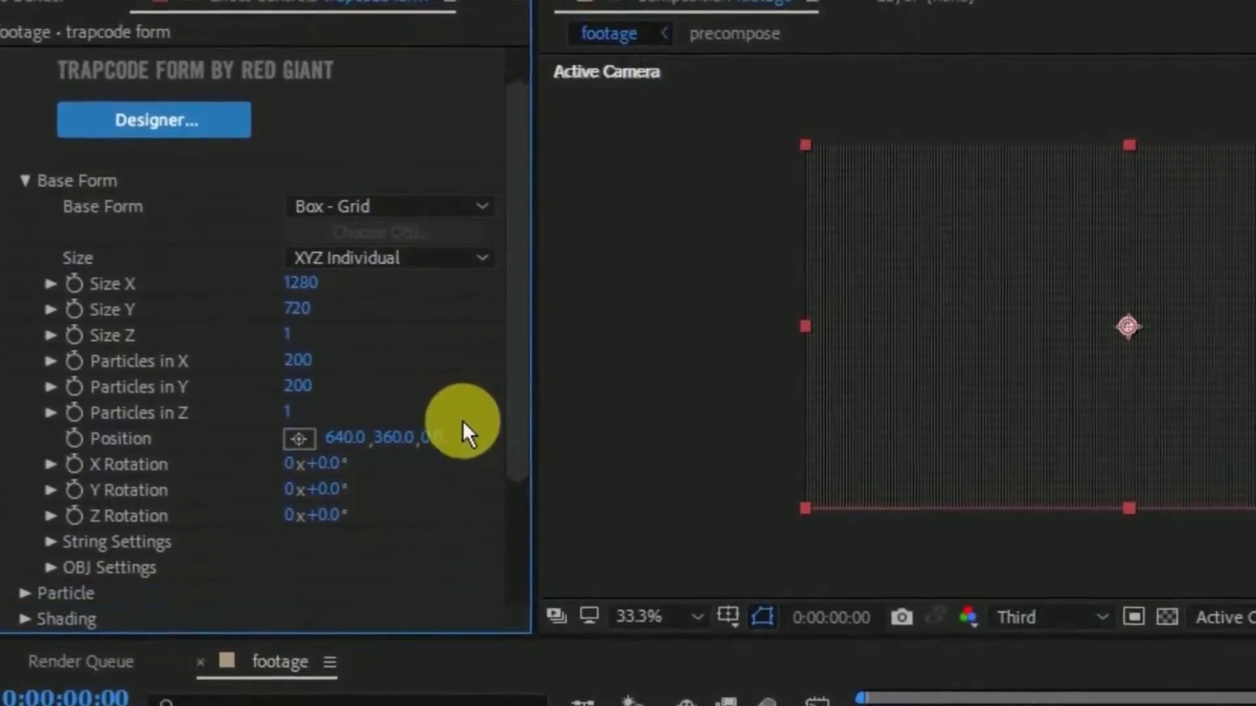
{"action": "scroll", "coordinate": [461, 421], "scroll_direction": "down", "scroll_amount": 1}
{"action": "scroll", "coordinate": [404, 384], "scroll_direction": "down", "scroll_amount": 2}
{"action": "scroll", "coordinate": [404, 387], "scroll_direction": "up", "scroll_amount": 1}
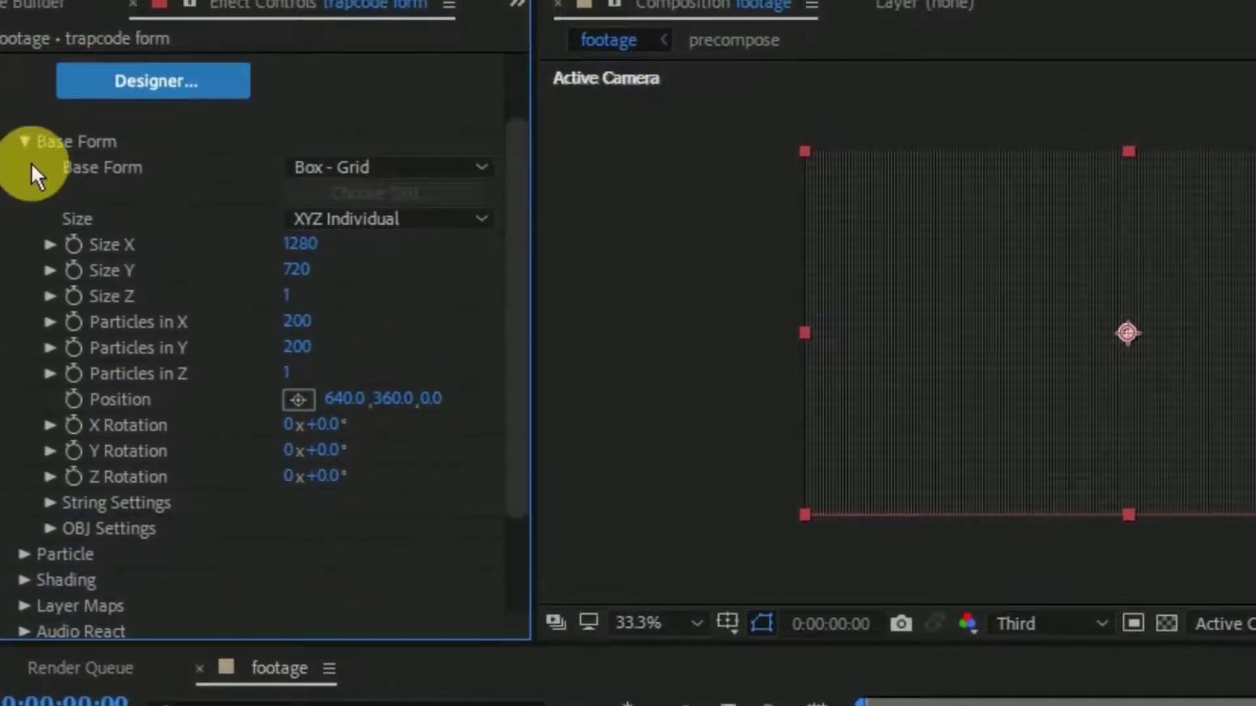
Keep Sphere particles and try particle Size values of 4, 3 and 2
{"action": "left_click", "coordinate": [25, 145]}
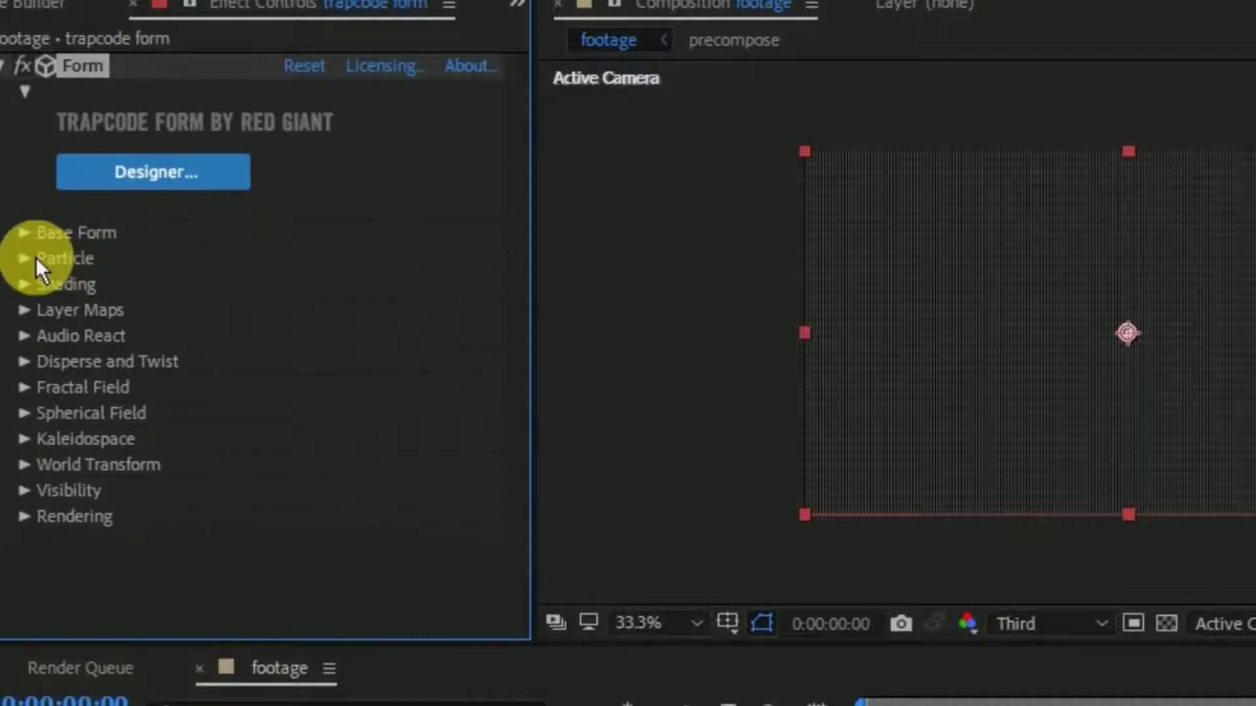
{"action": "left_click", "coordinate": [28, 257]}
{"action": "left_click", "coordinate": [373, 105]}
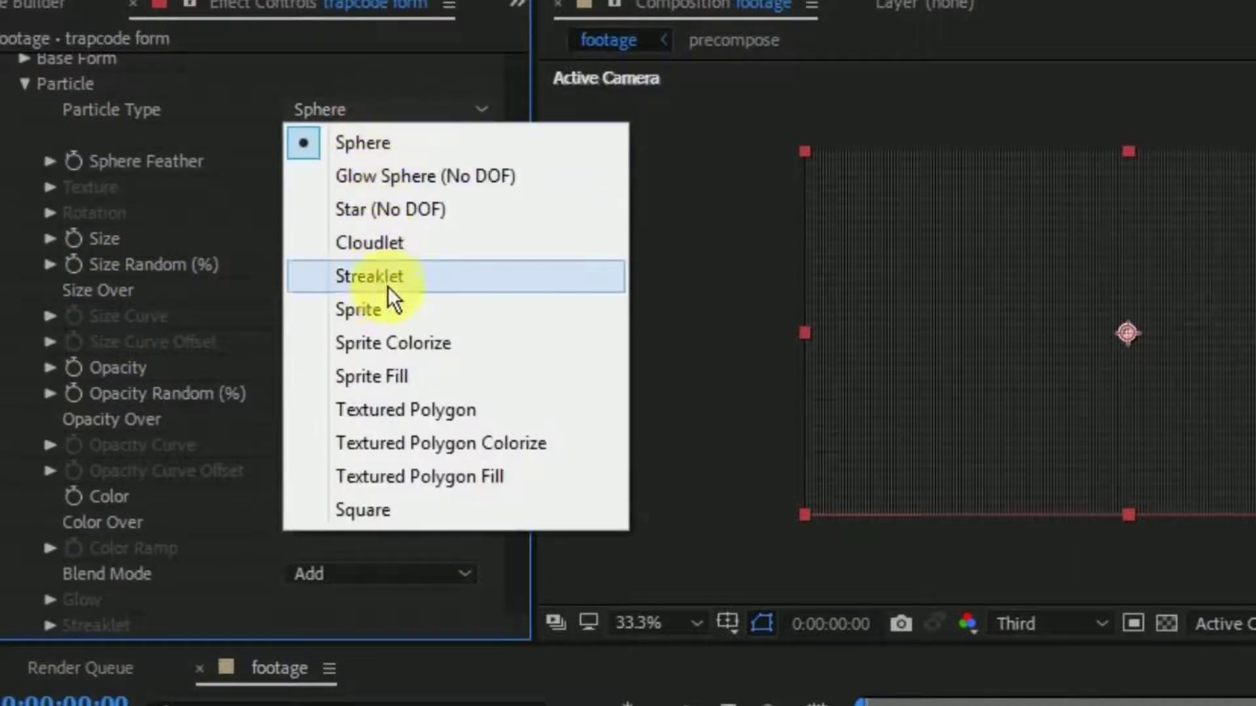
{"action": "left_click", "coordinate": [416, 145]}
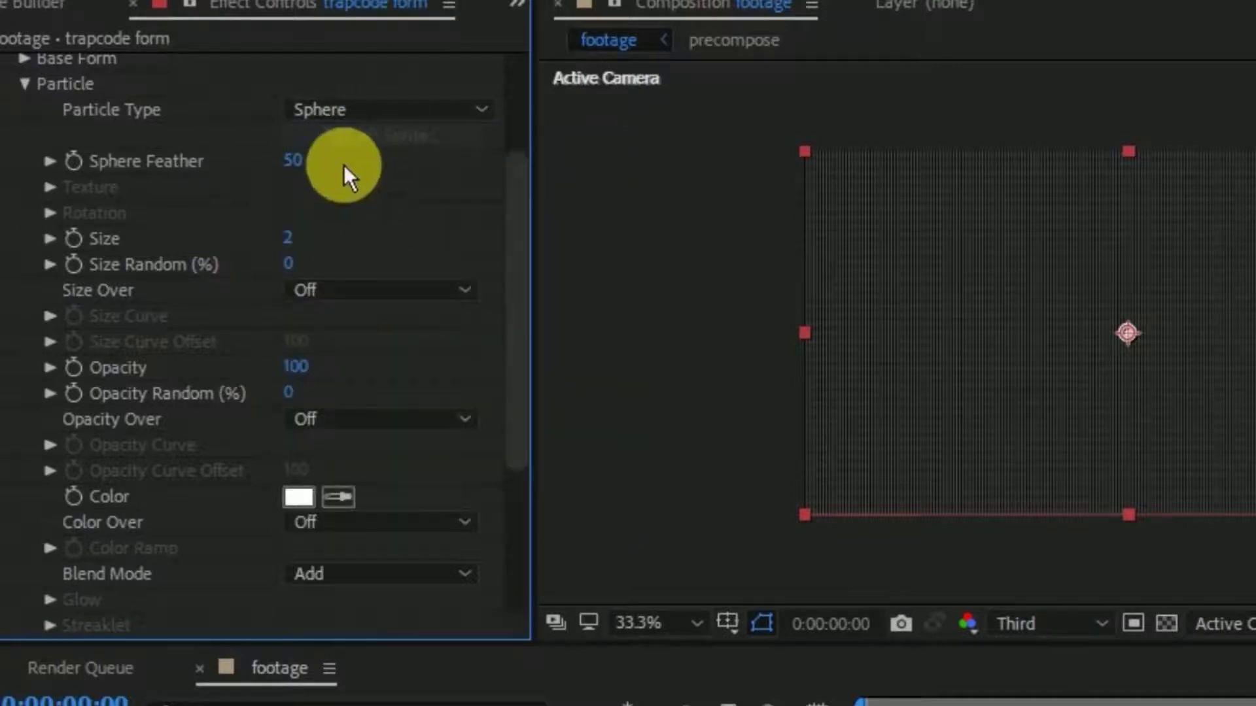
{"action": "left_click", "coordinate": [293, 239]}
{"action": "type", "text": "4"}
{"action": "key", "text": "Return"}
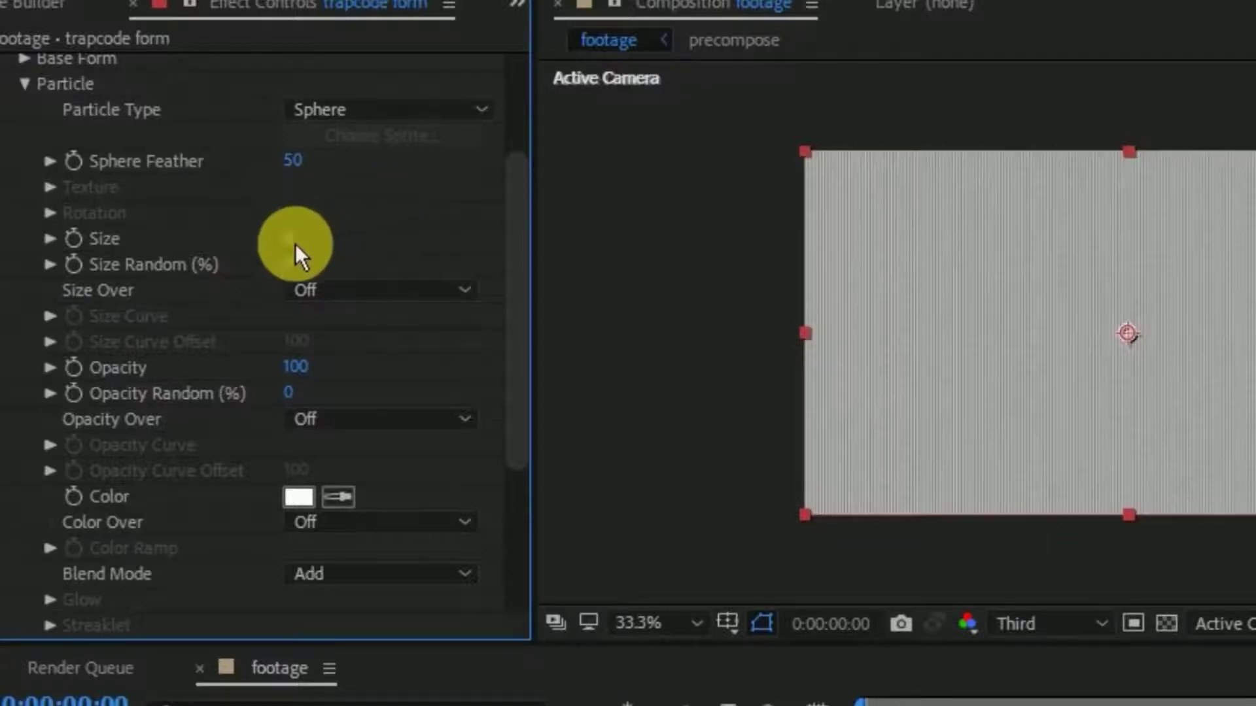
{"action": "left_click", "coordinate": [294, 240]}
{"action": "type", "text": "3"}
{"action": "key", "text": "Return"}
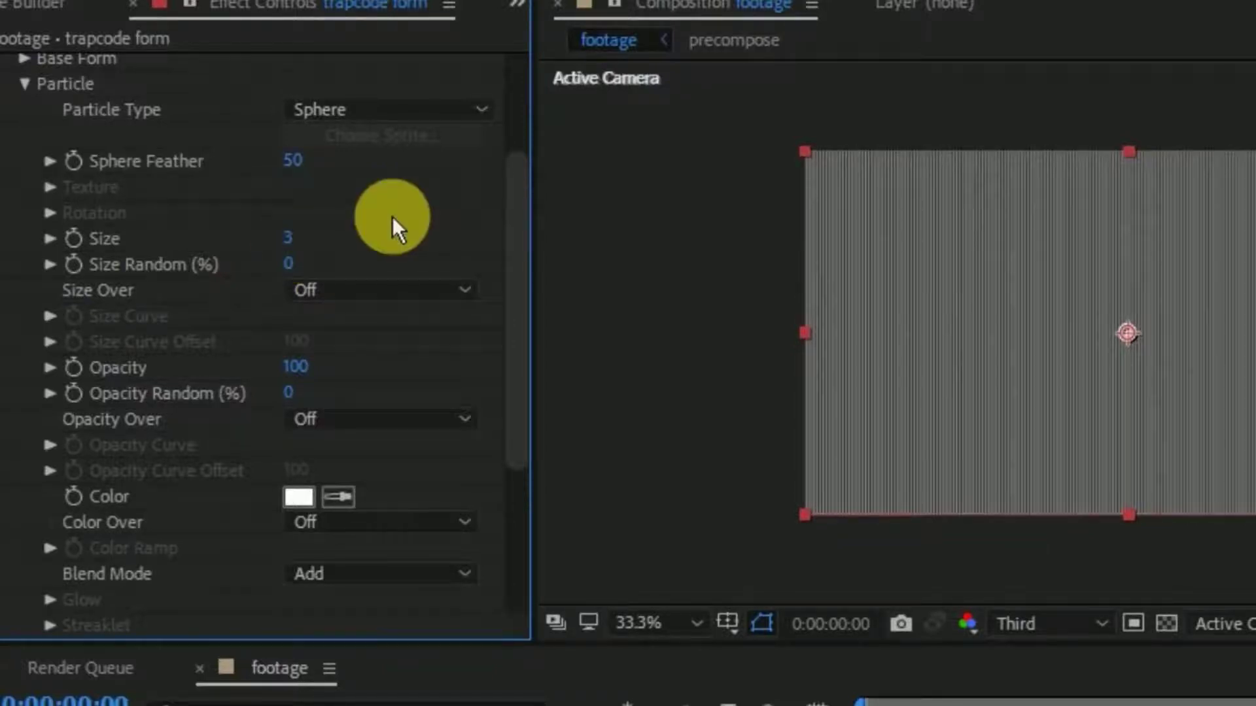
{"action": "left_click", "coordinate": [292, 241]}
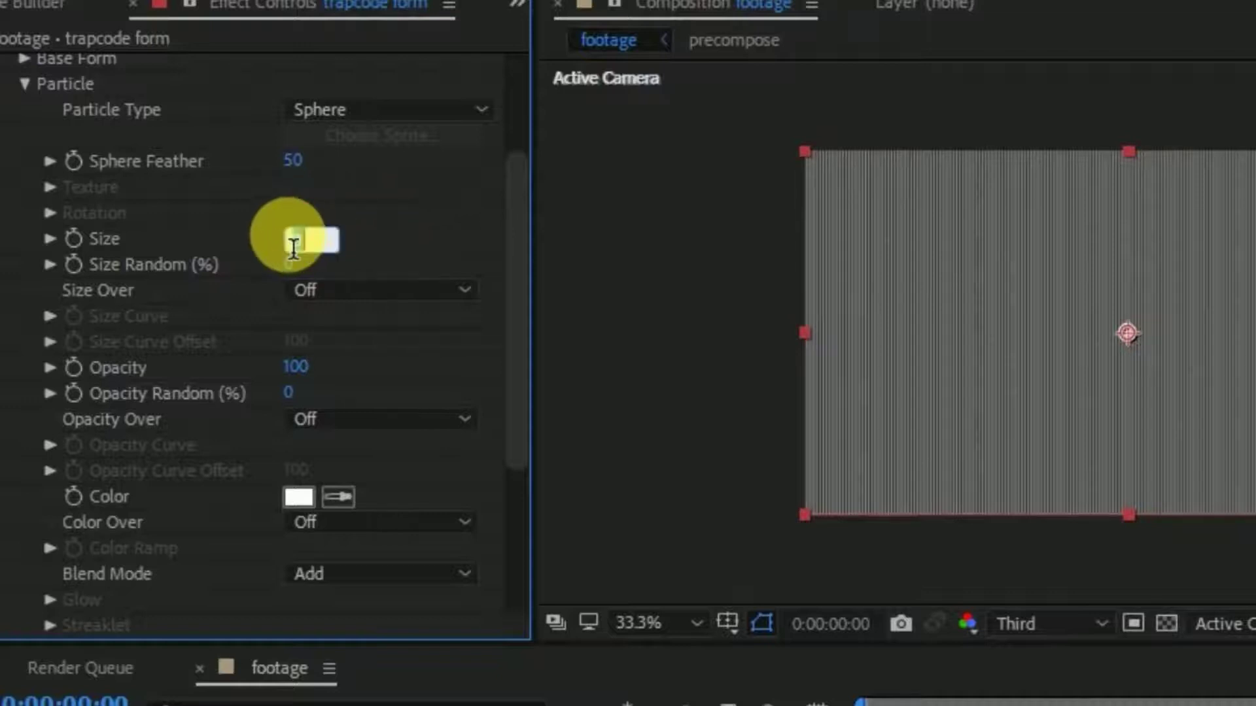
{"action": "type", "text": "2"}
{"action": "key", "text": "Return"}
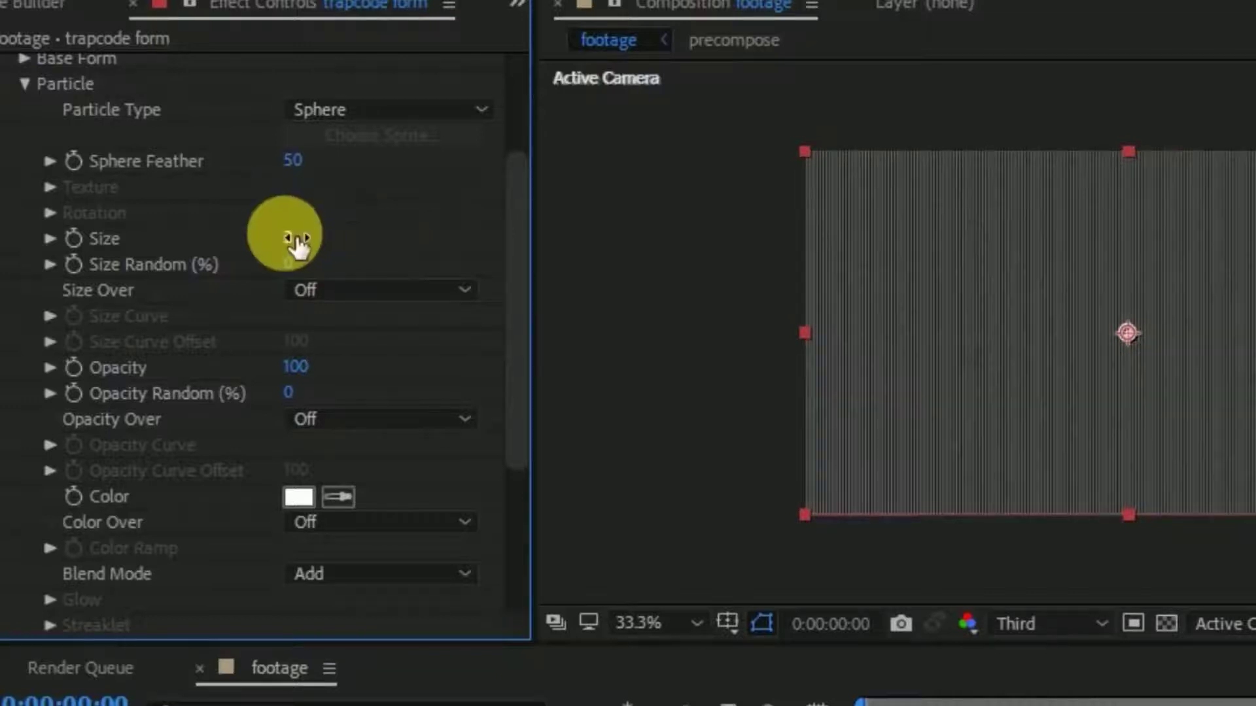
Leave Size over Life off and set Size Random to 10%
{"action": "left_click", "coordinate": [333, 289]}
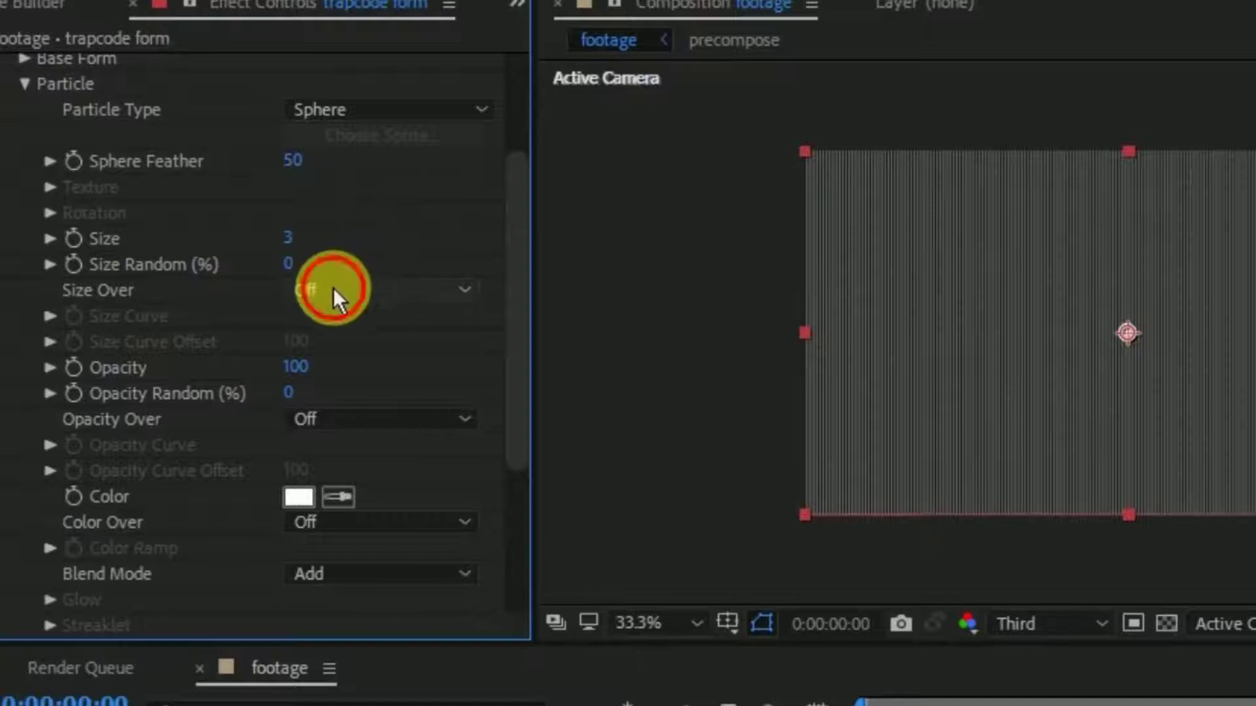
{"action": "left_click", "coordinate": [332, 287]}
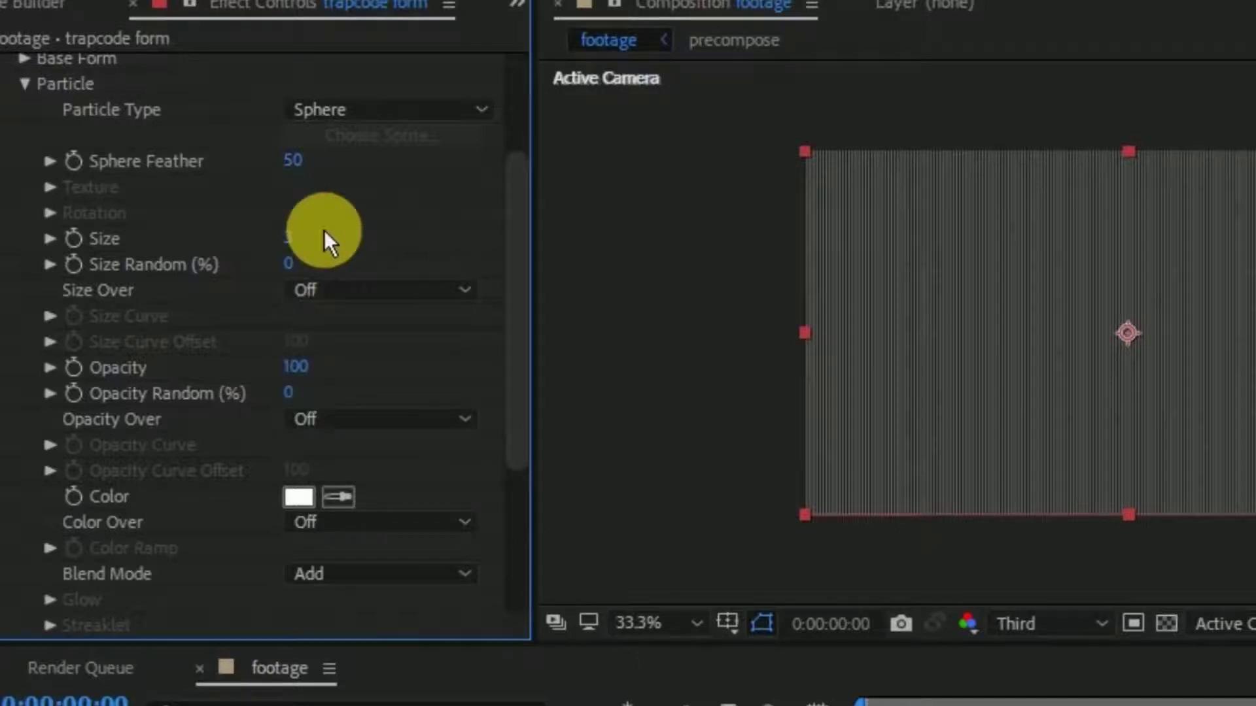
{"action": "left_click", "coordinate": [289, 264]}
{"action": "type", "text": "10"}
{"action": "left_click", "coordinate": [378, 210]}
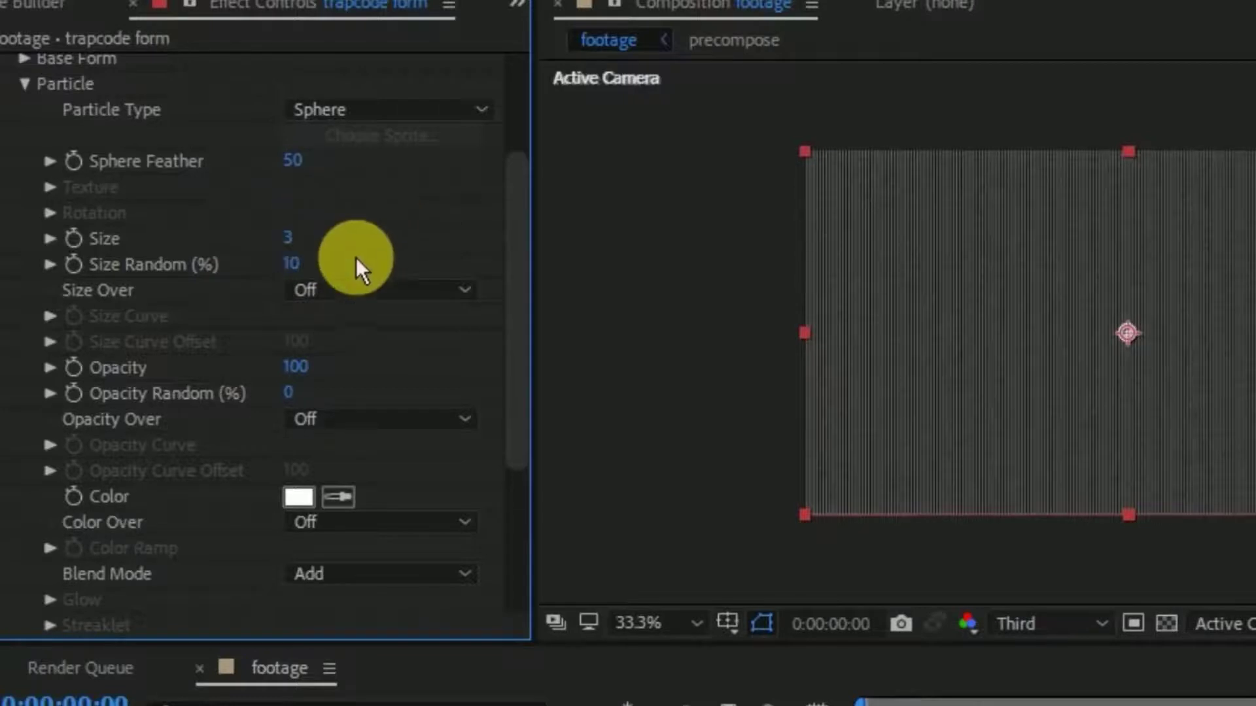
Set Form's Color and Alpha layer map to the precompose layer
{"action": "left_click", "coordinate": [26, 81]}
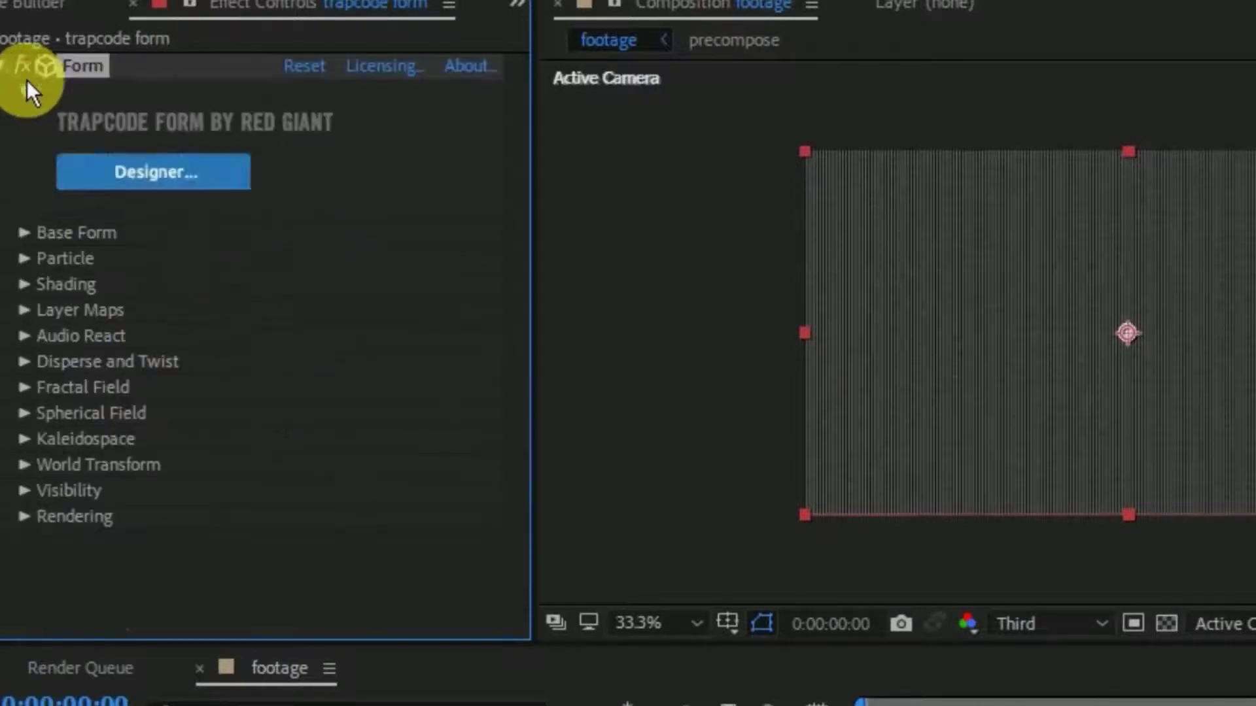
{"action": "left_click", "coordinate": [23, 310]}
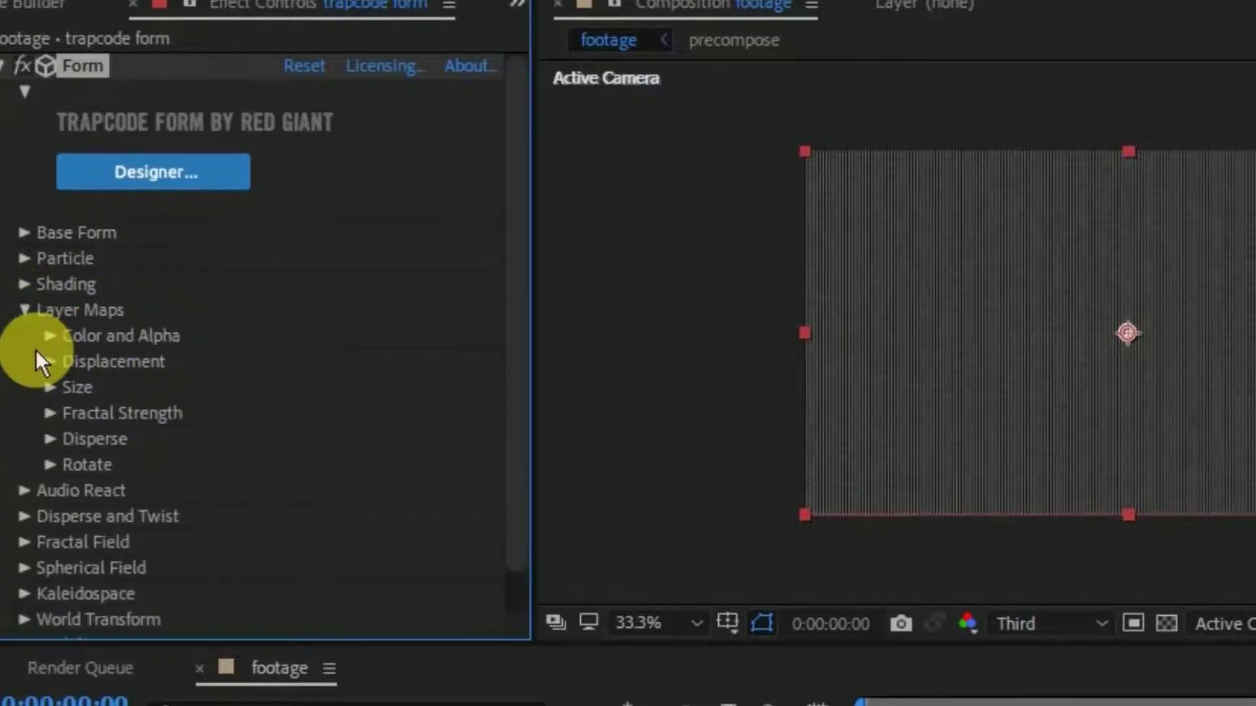
{"action": "left_click", "coordinate": [53, 341]}
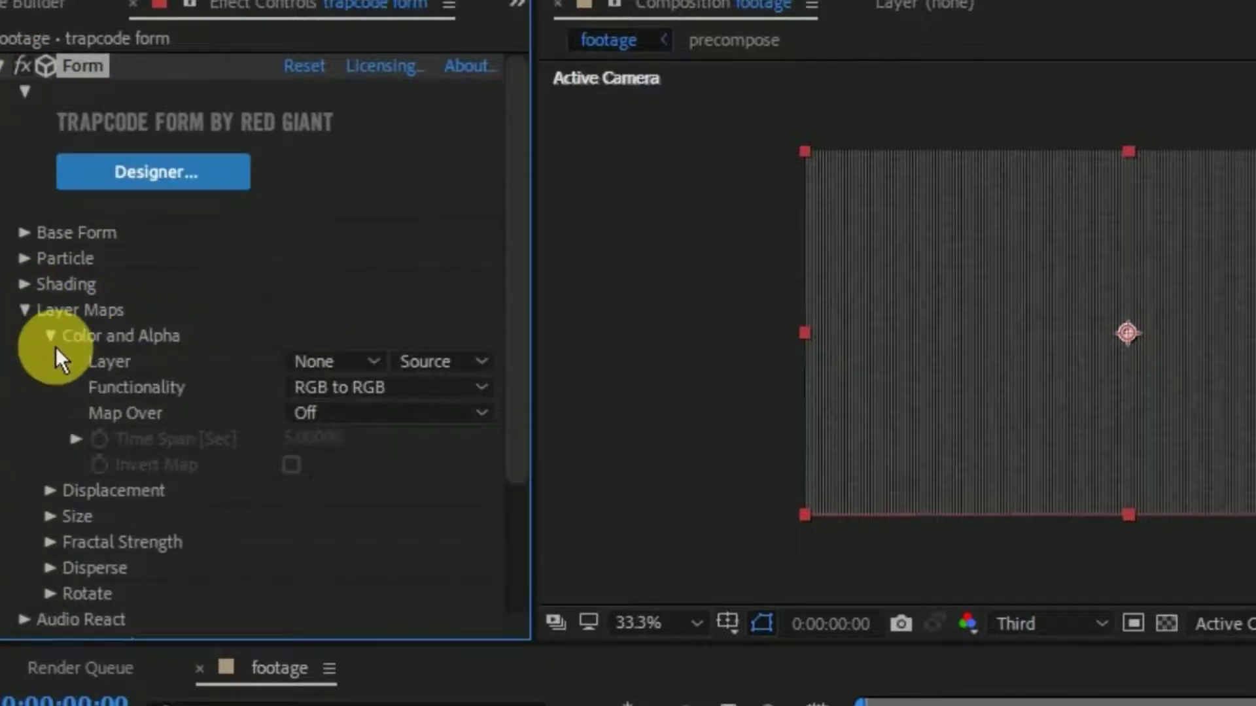
{"action": "left_click", "coordinate": [338, 359]}
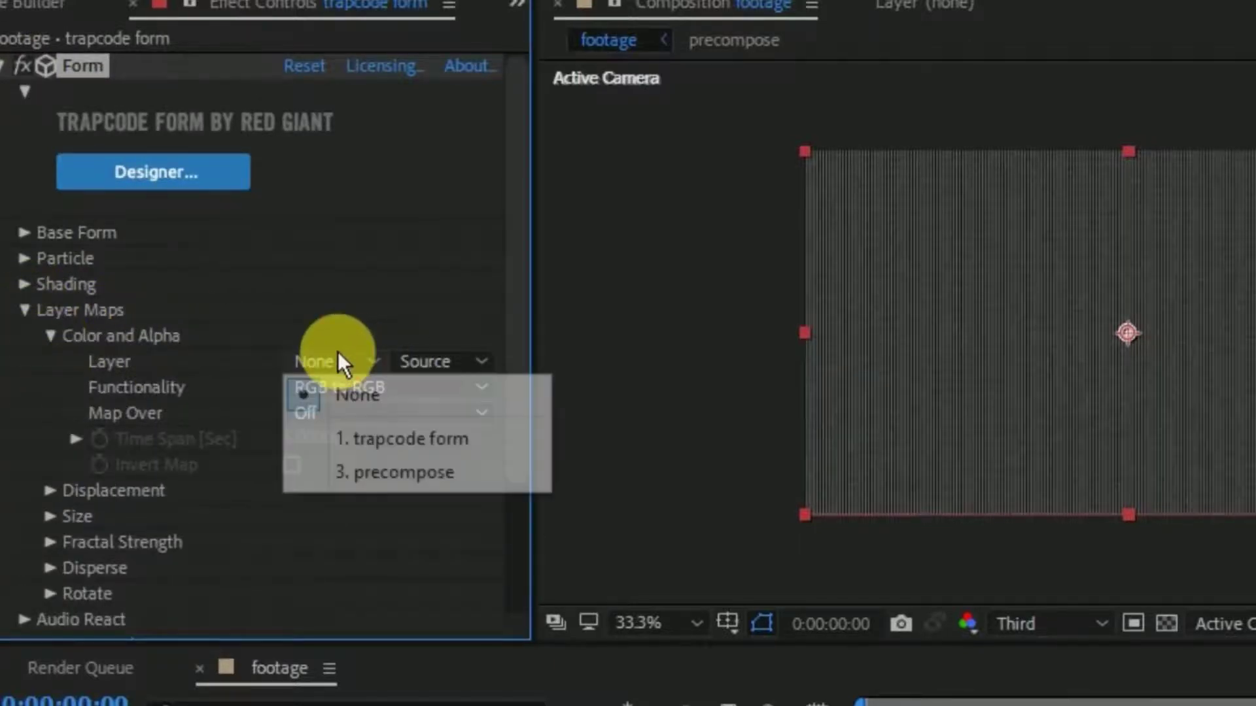
{"action": "left_click", "coordinate": [404, 472]}
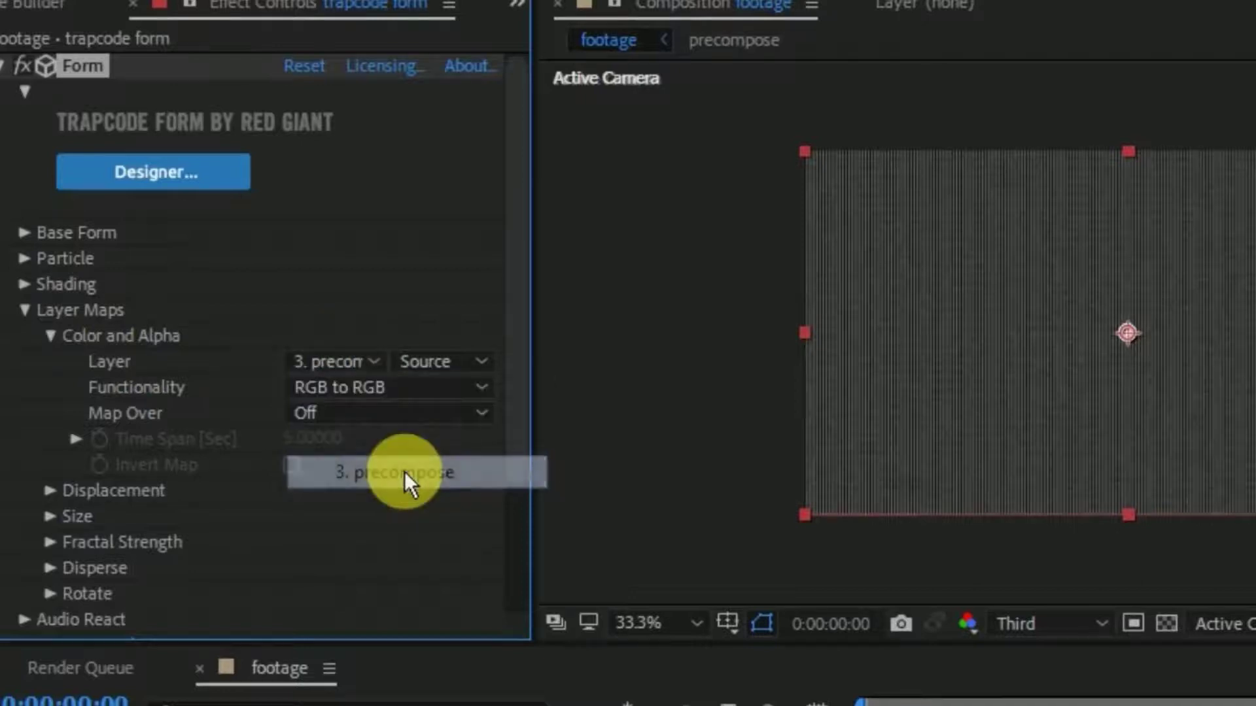
Set the map functionality to RGBA to RGBA over XY, then check the particle person
{"action": "left_click", "coordinate": [382, 387]}
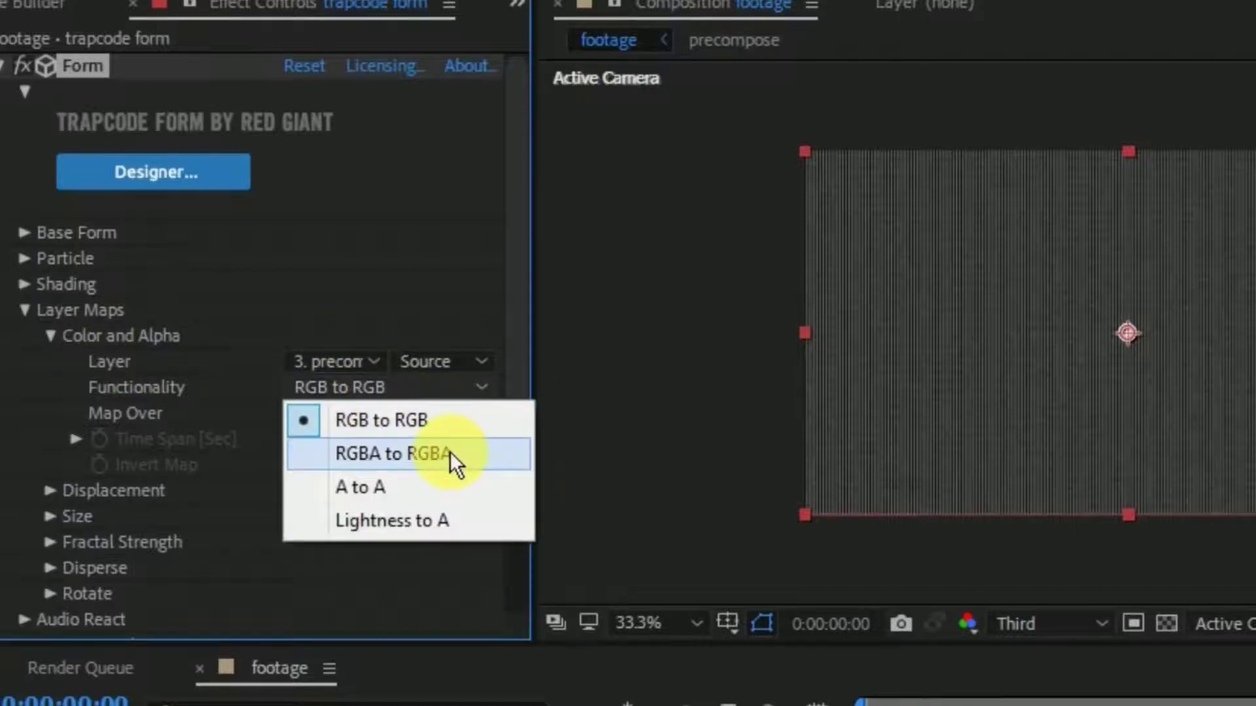
{"action": "left_click", "coordinate": [449, 452]}
{"action": "left_click", "coordinate": [396, 412]}
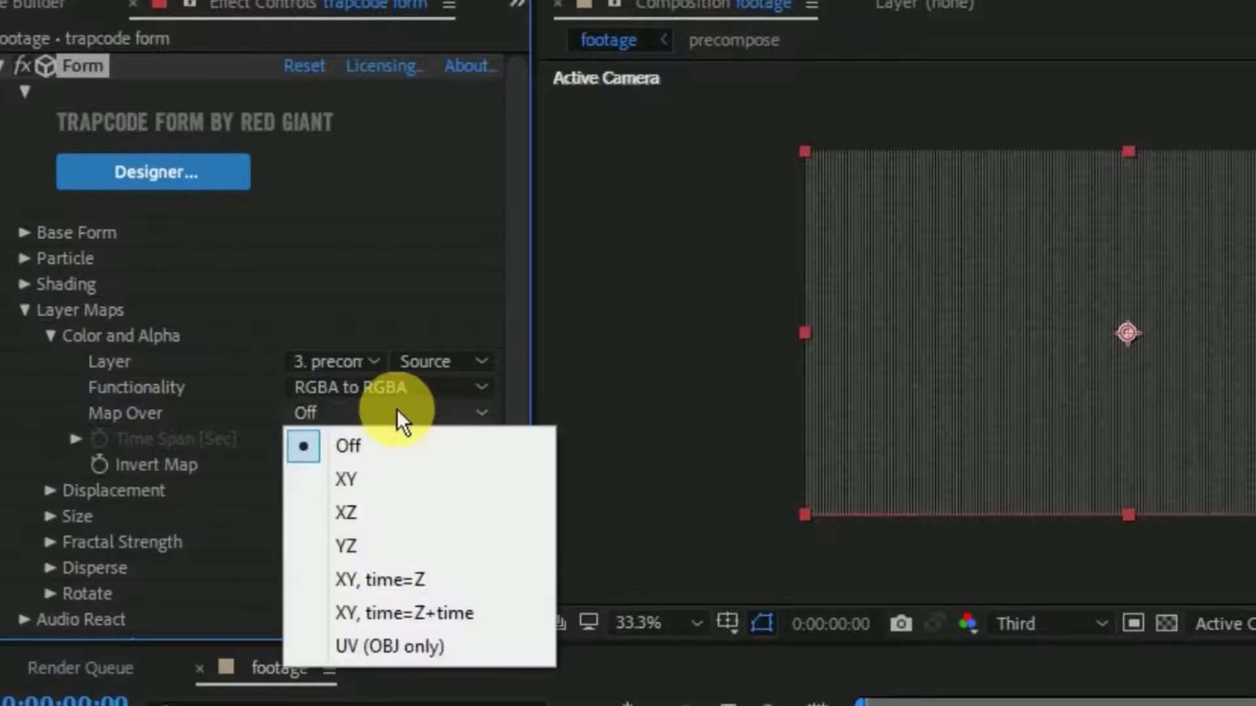
{"action": "left_click", "coordinate": [392, 472]}
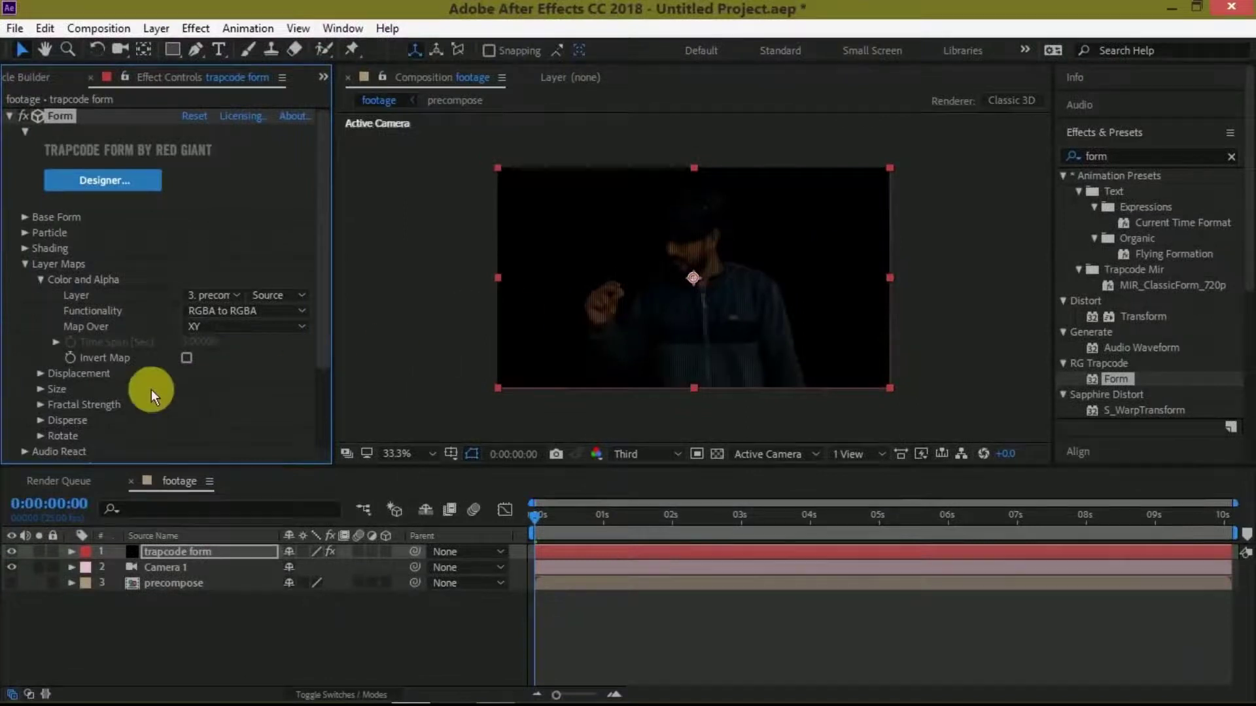
{"action": "scroll", "coordinate": [195, 397], "scroll_direction": "down", "scroll_amount": 1}
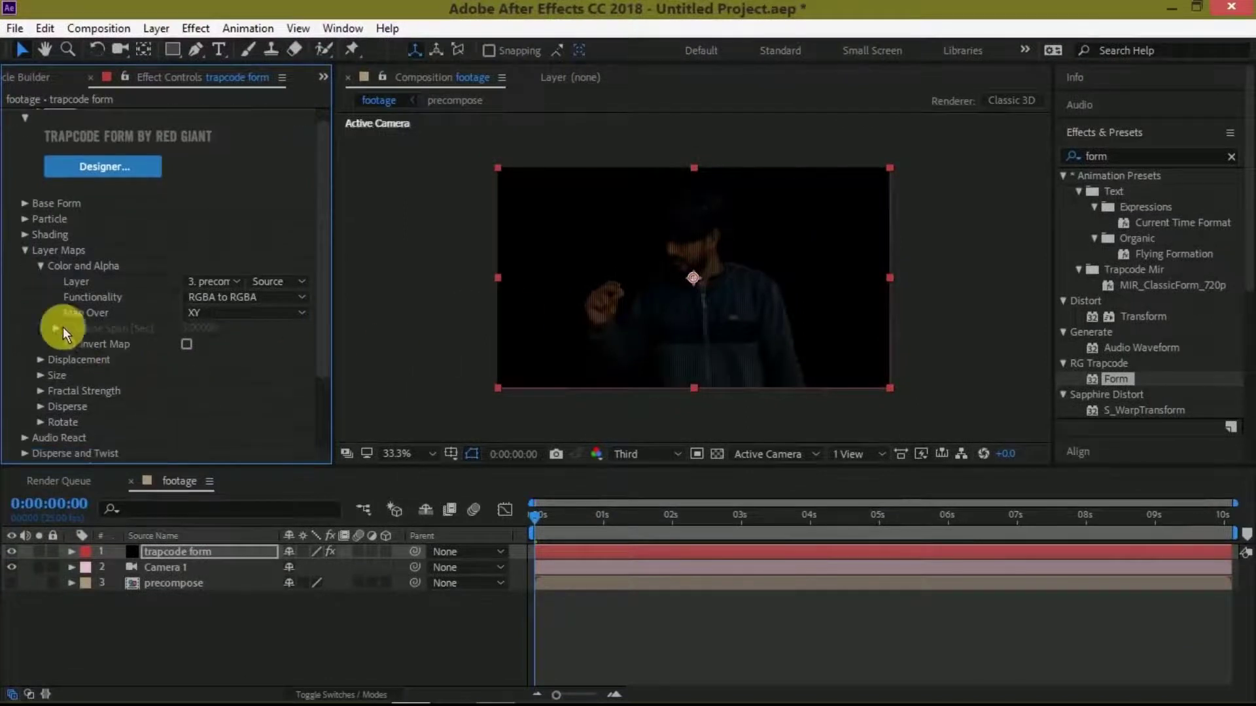
{"action": "left_click", "coordinate": [24, 252]}
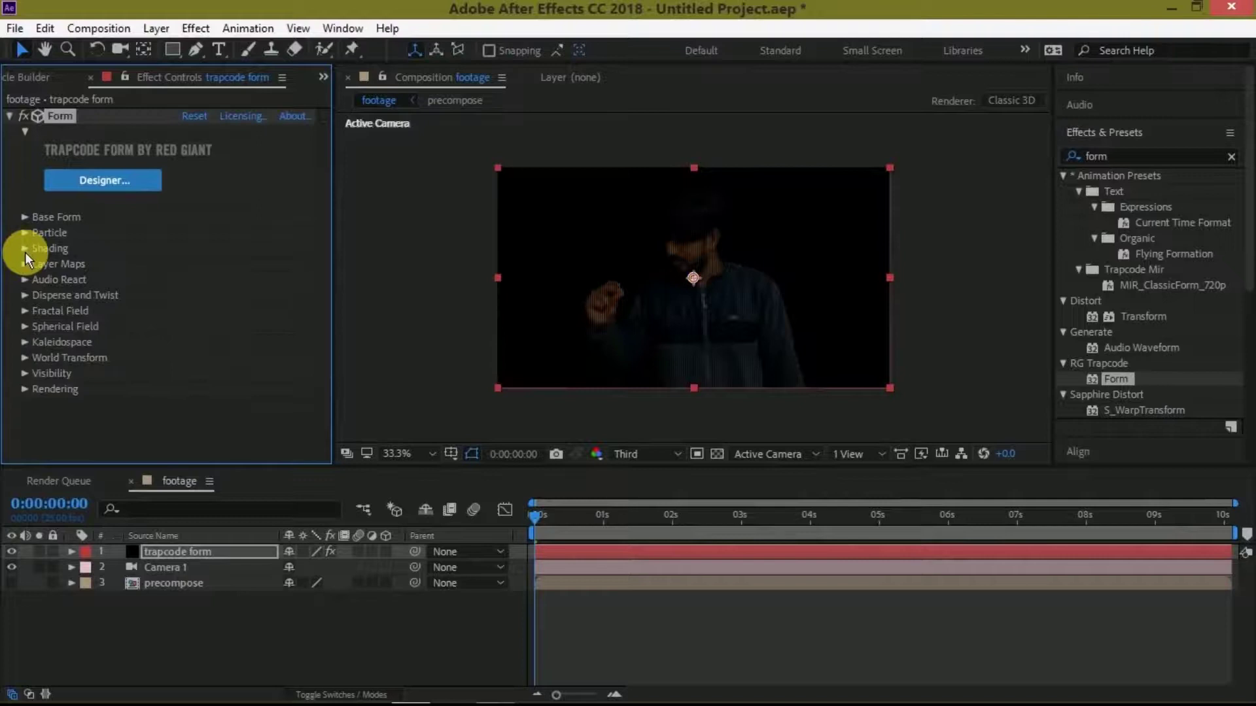
{"action": "left_click", "coordinate": [24, 311]}
{"action": "mouse_move", "coordinate": [803, 512]}
{"action": "left_mouse_down"}
{"action": "mouse_move", "coordinate": [778, 510]}
{"action": "mouse_move", "coordinate": [807, 512]}
{"action": "left_mouse_up"}
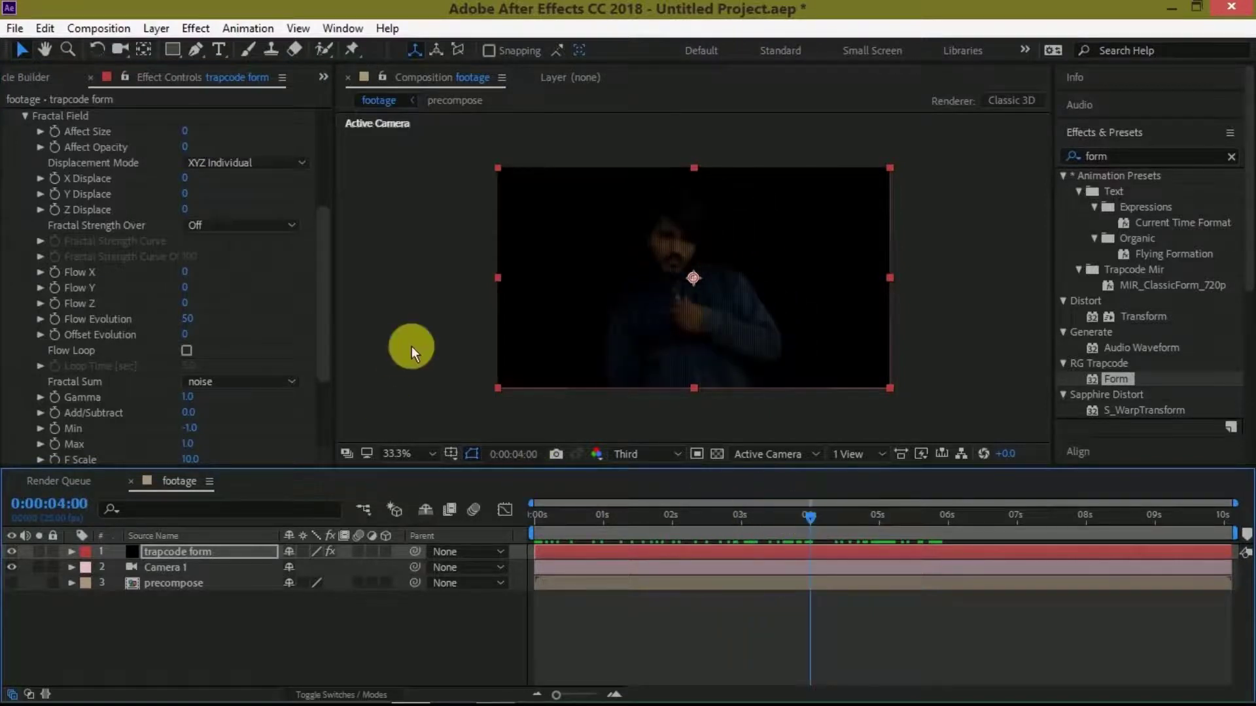
Add keyframes at 4 seconds for X, Y, Z Displace and Flow X, Y, Z
{"action": "left_click", "coordinate": [57, 194]}
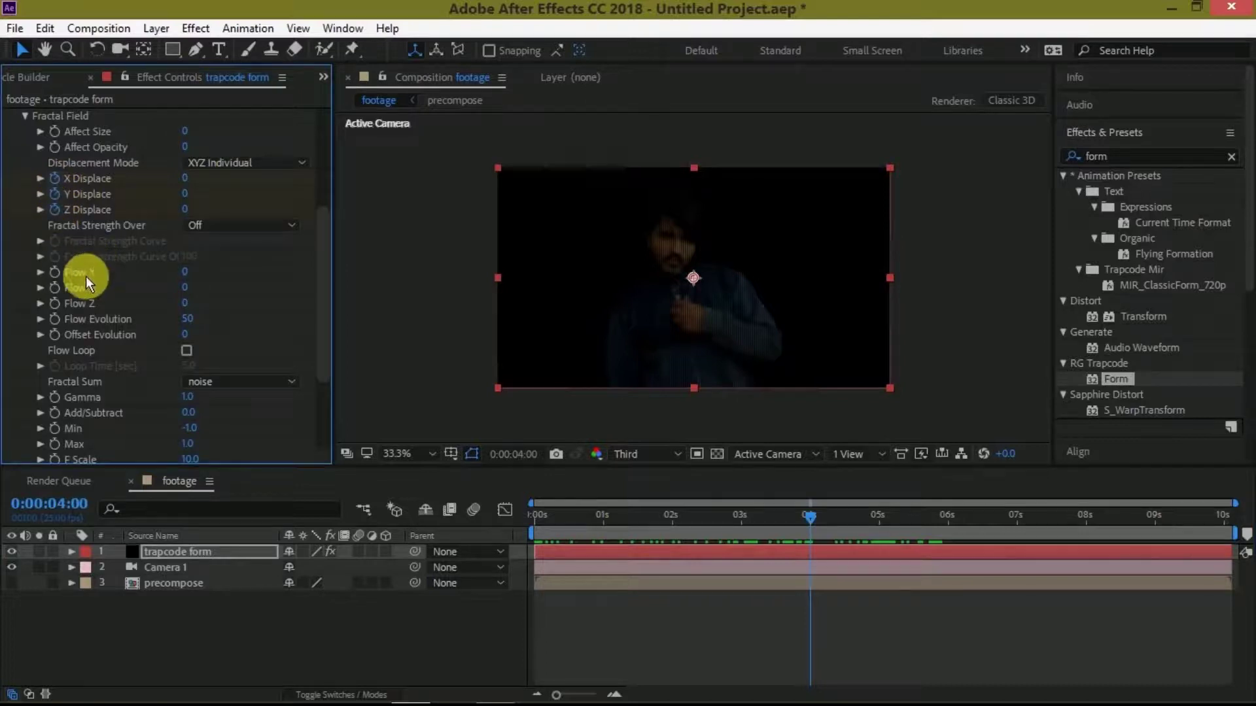
{"action": "left_click", "coordinate": [55, 272]}
{"action": "left_click", "coordinate": [54, 288]}
{"action": "left_click", "coordinate": [55, 304]}
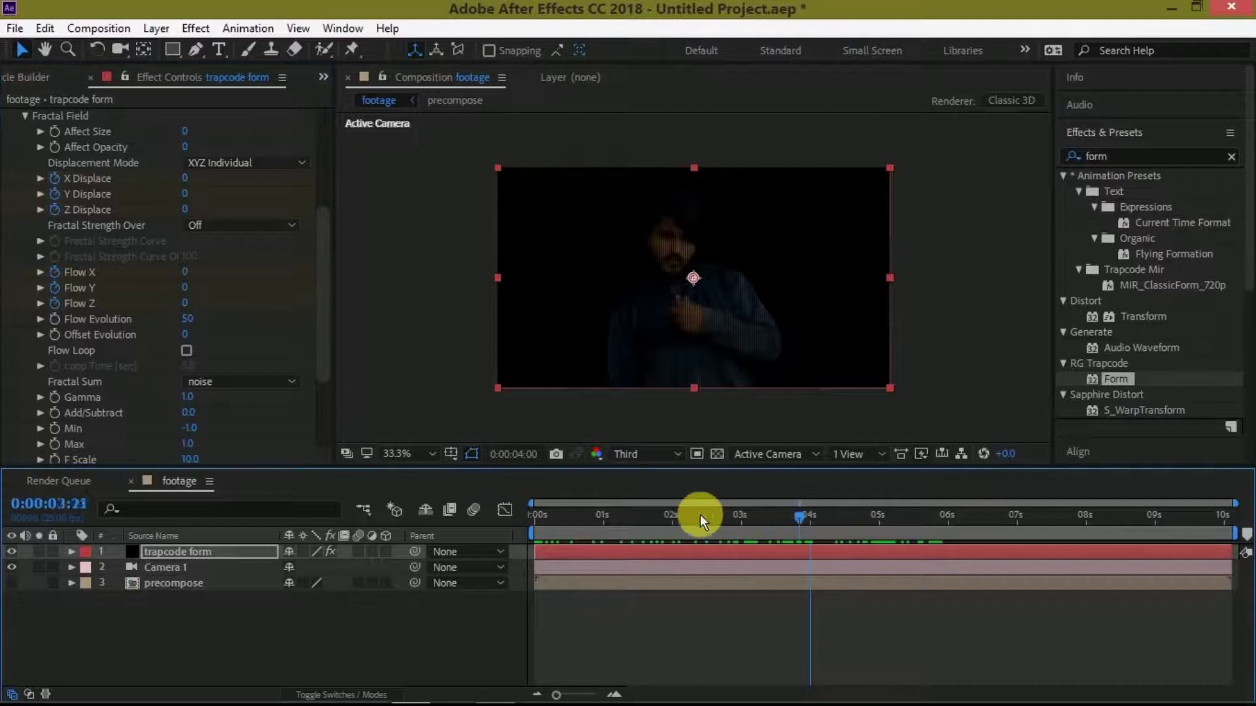
At frame 0, set X, Y and Z Displace to 750
{"action": "left_click", "coordinate": [532, 516]}
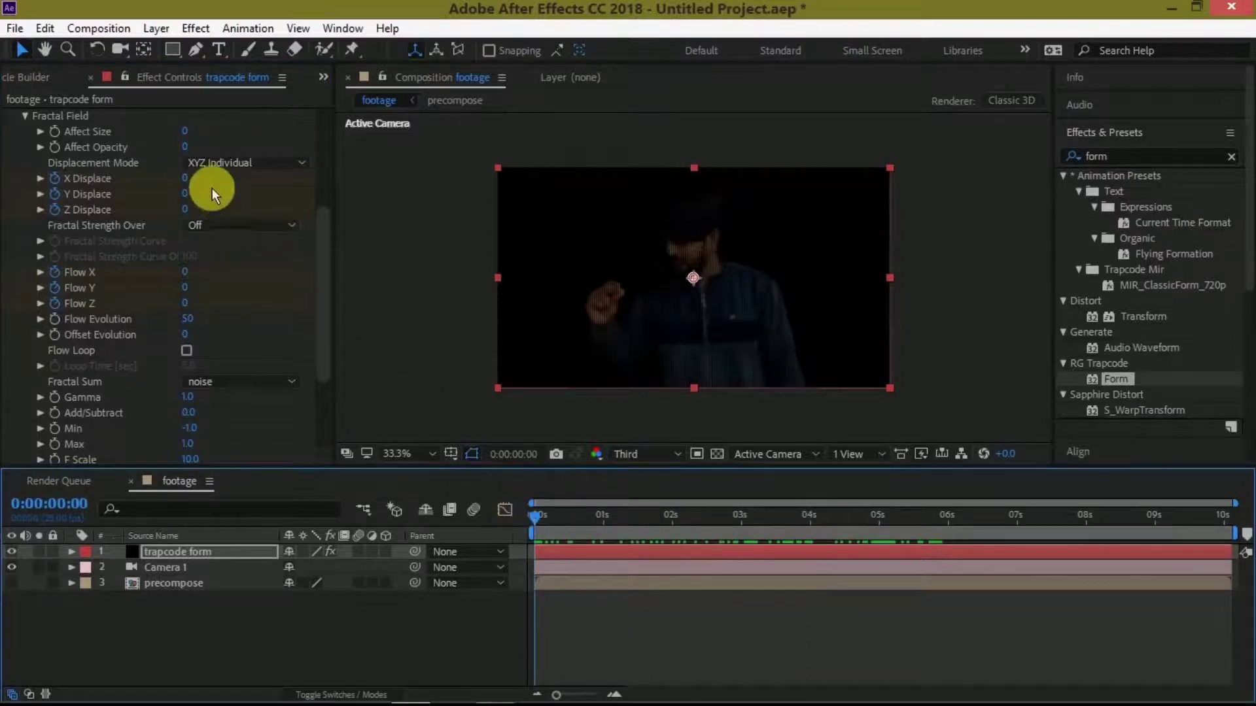
{"action": "left_click", "coordinate": [185, 179]}
{"action": "type", "text": "750"}
{"action": "key", "text": "Return"}
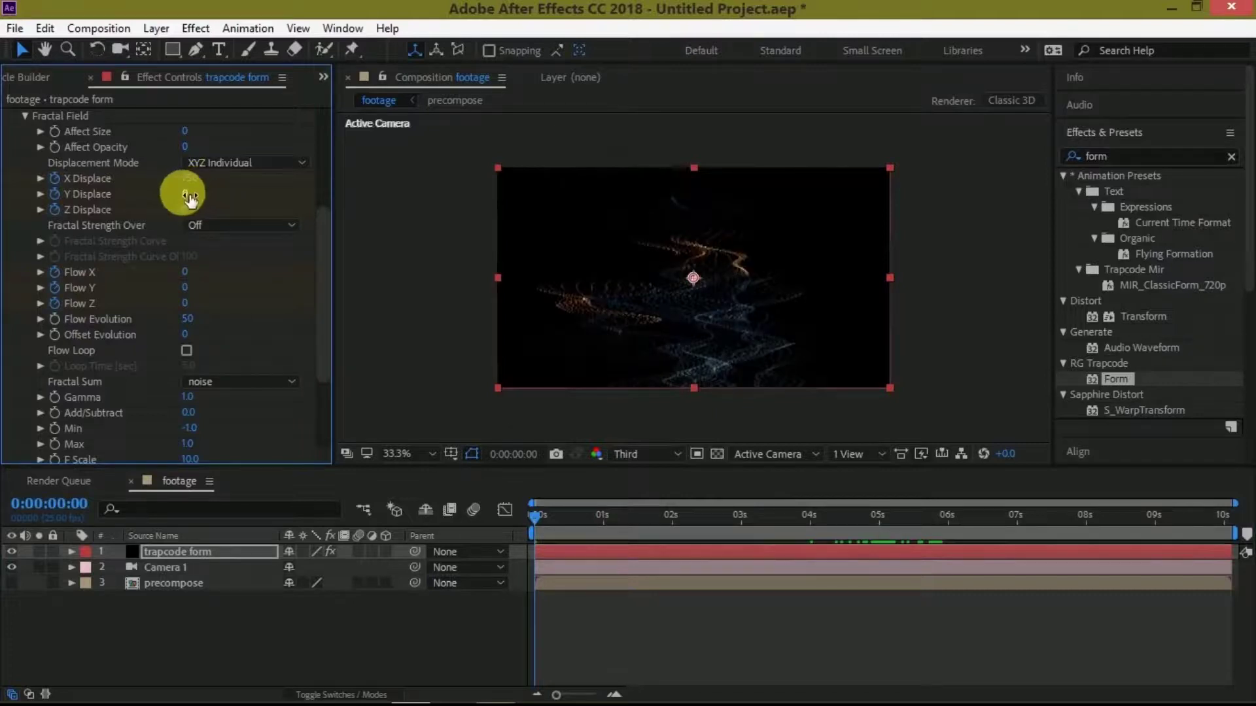
{"action": "left_click", "coordinate": [190, 196]}
{"action": "type", "text": "750"}
{"action": "left_click", "coordinate": [241, 199]}
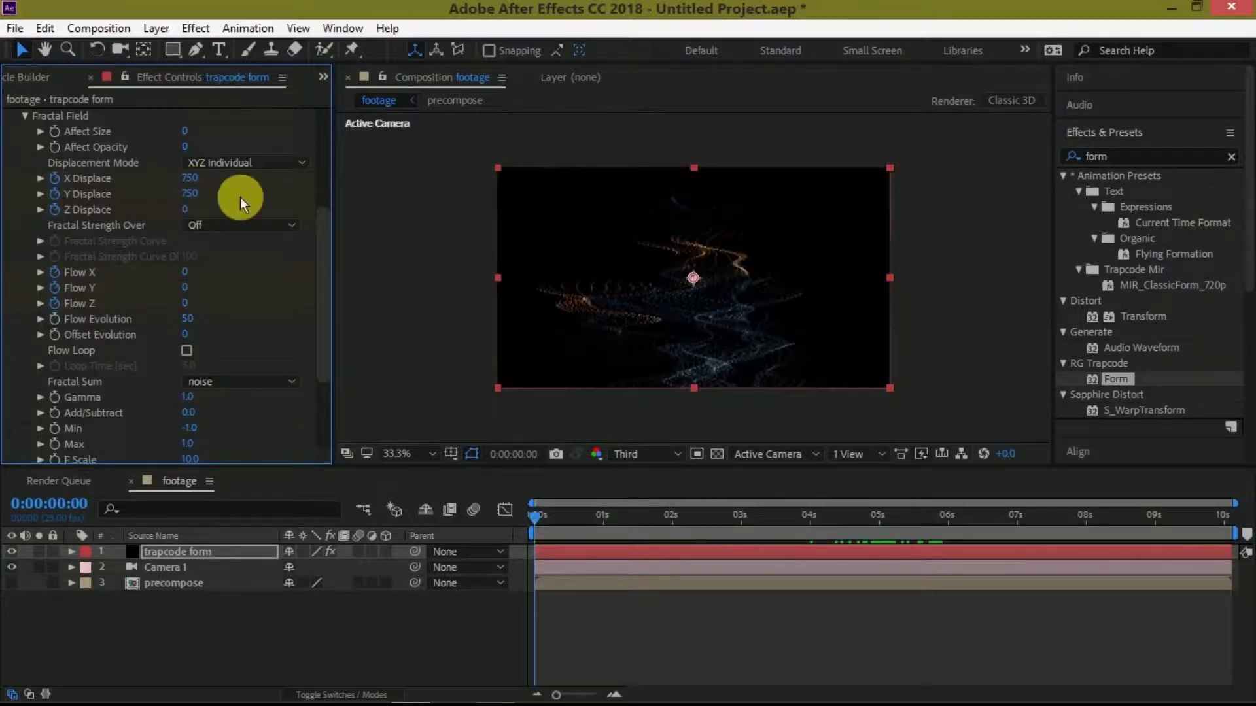
{"action": "left_click", "coordinate": [188, 210]}
{"action": "type", "text": "75"}
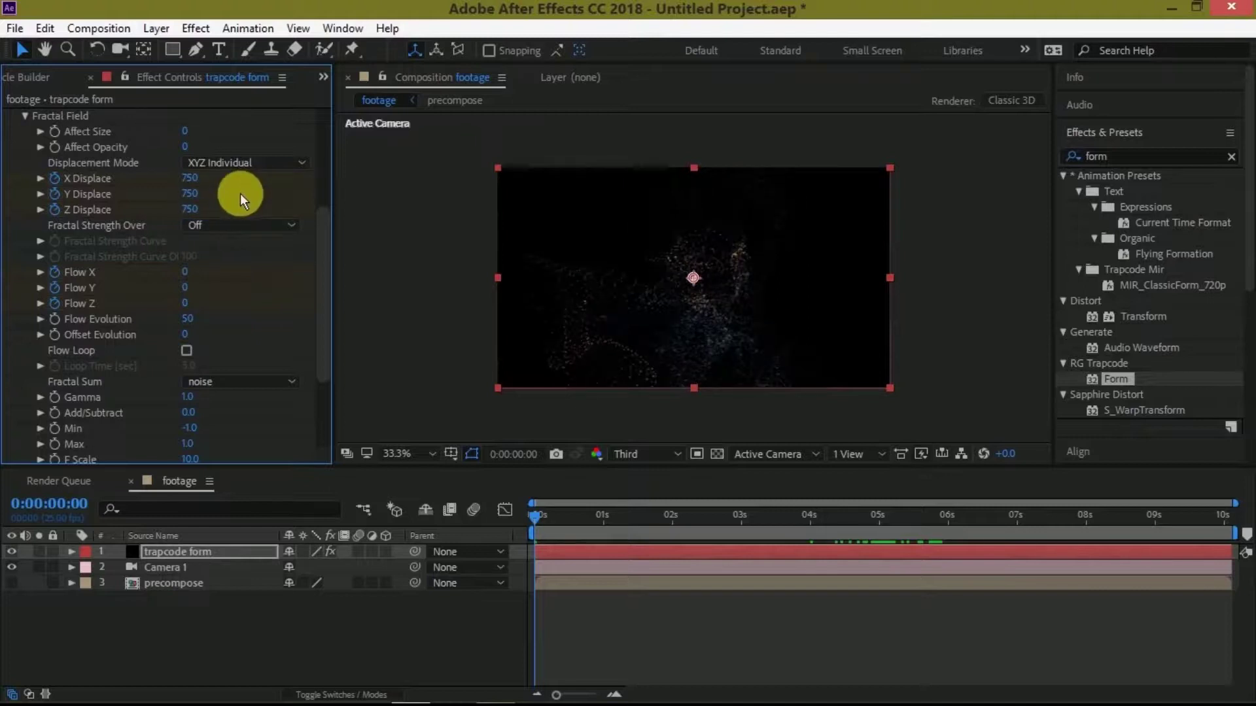
Set Flow X, Y and Z to 5 at frame 0 and preview the dispersal
{"action": "left_click", "coordinate": [183, 272]}
{"action": "type", "text": "5"}
{"action": "key", "text": "Return"}
{"action": "left_click", "coordinate": [185, 288]}
{"action": "type", "text": "5"}
{"action": "key", "text": "Return"}
{"action": "left_click", "coordinate": [185, 303]}
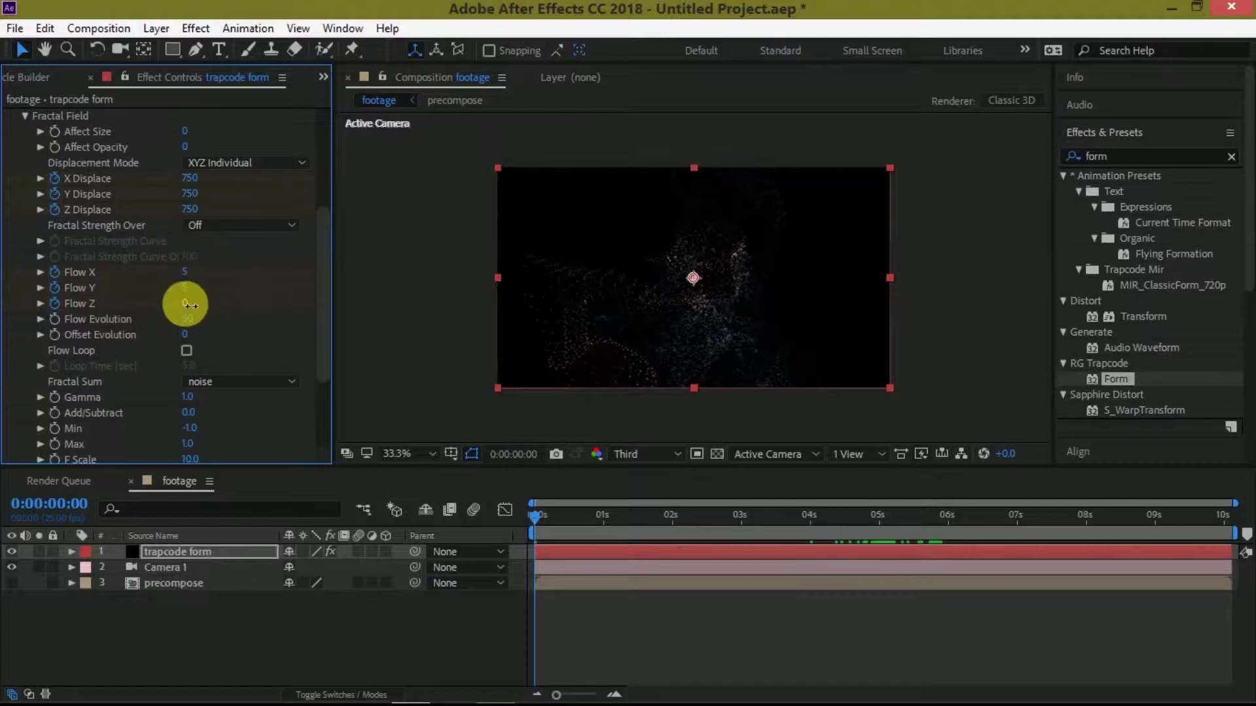
{"action": "type", "text": "5"}
{"action": "key", "text": "Return"}
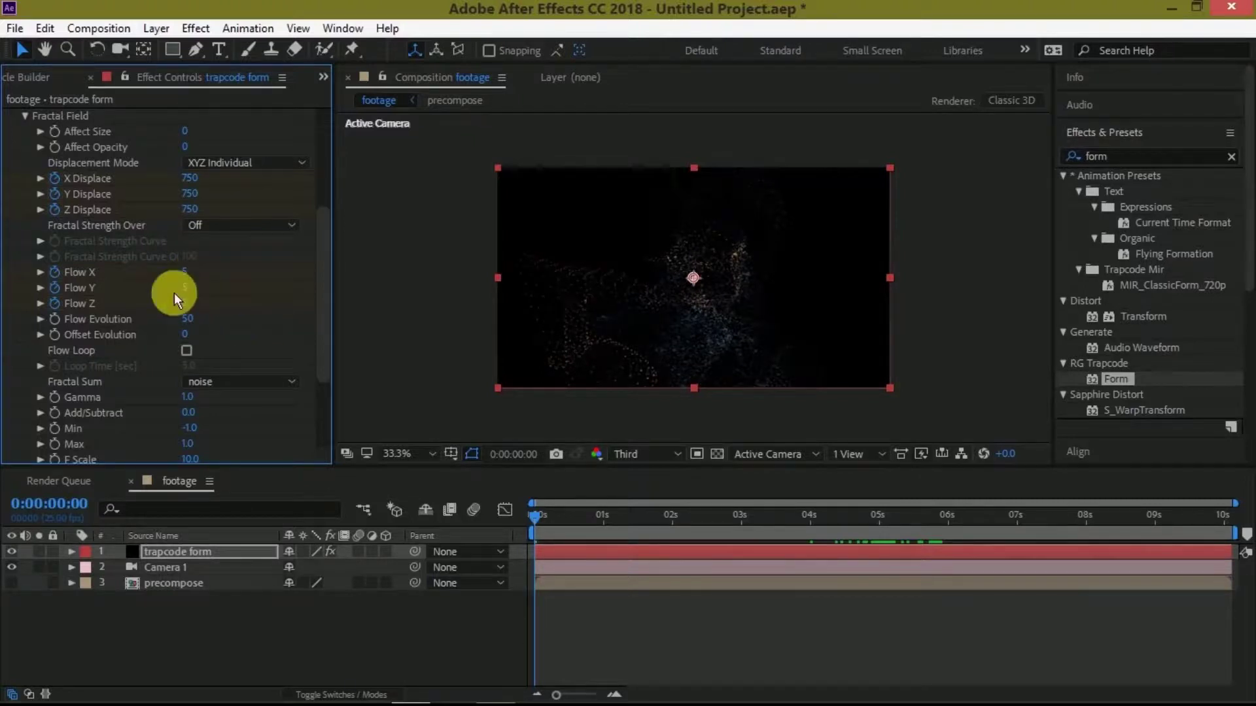
{"action": "key", "text": "space"}
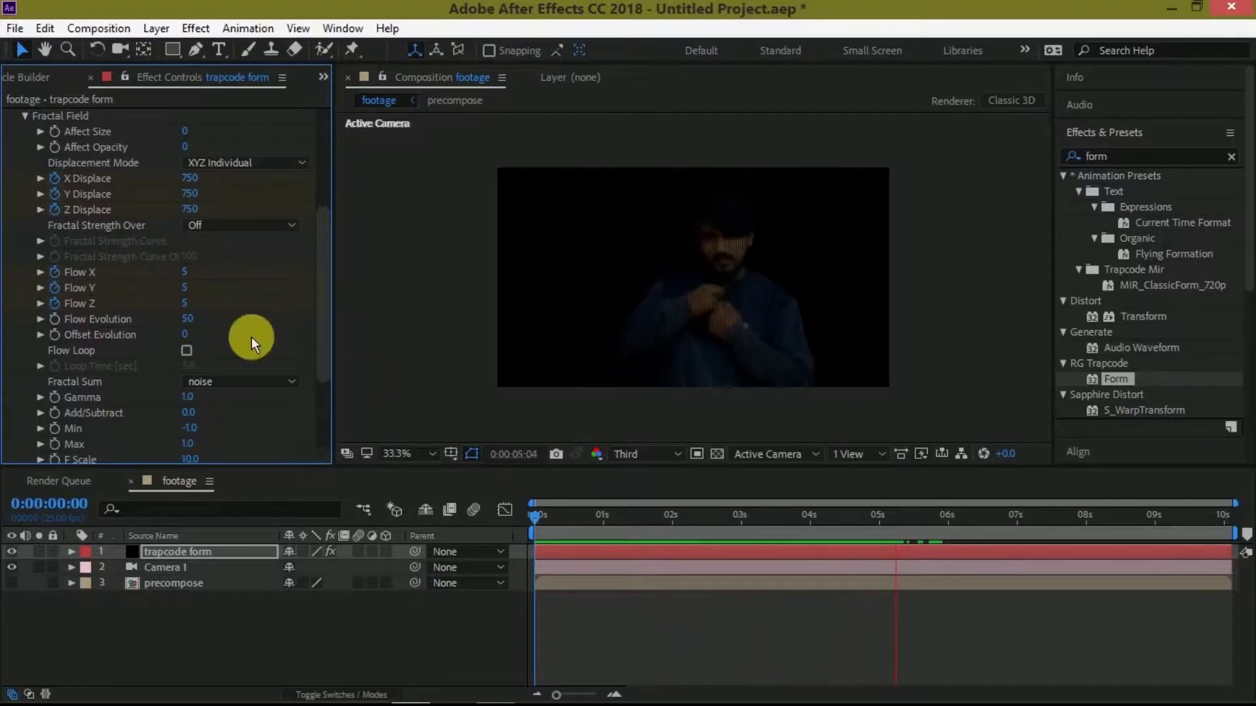
Stop the preview and return the timeline to the start
{"action": "left_click", "coordinate": [532, 518]}
{"action": "scroll", "coordinate": [182, 202], "scroll_direction": "up", "scroll_amount": 3}
{"action": "scroll", "coordinate": [182, 202], "scroll_direction": "down", "scroll_amount": 3}
{"action": "scroll", "coordinate": [182, 202], "scroll_direction": "down", "scroll_amount": 5}
{"action": "scroll", "coordinate": [181, 202], "scroll_direction": "down", "scroll_amount": 2}
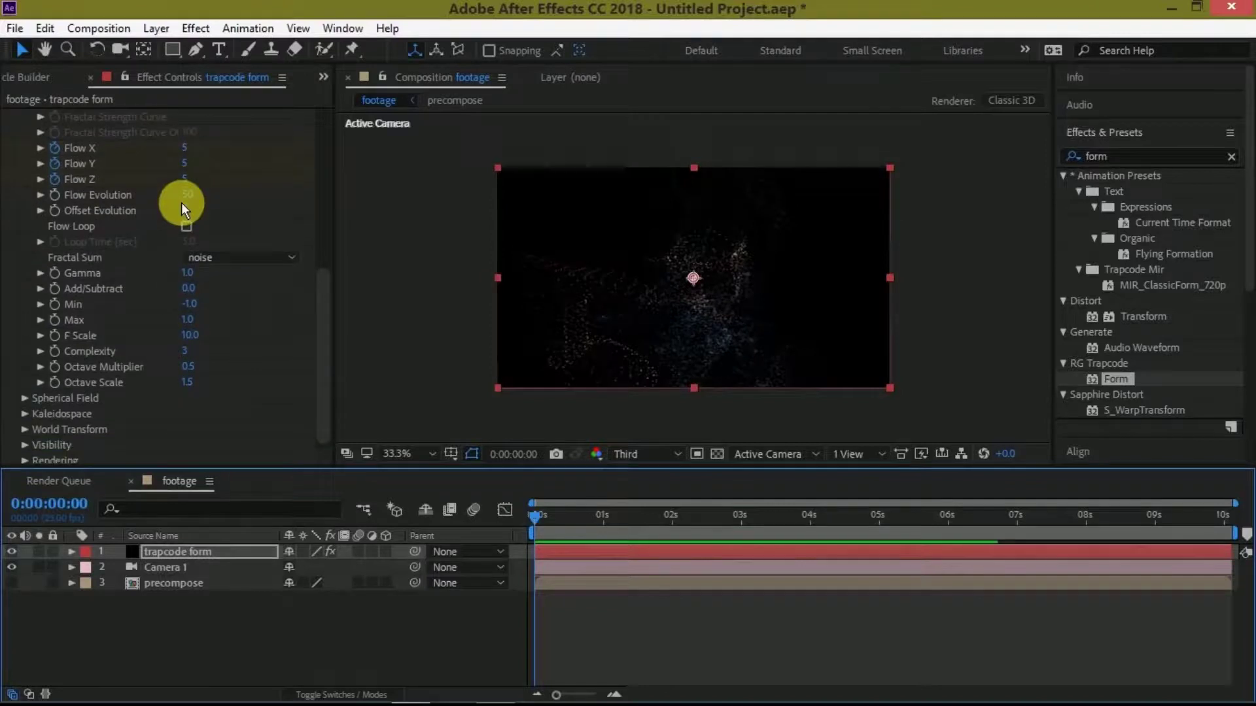
{"action": "scroll", "coordinate": [171, 215], "scroll_direction": "up", "scroll_amount": 7}
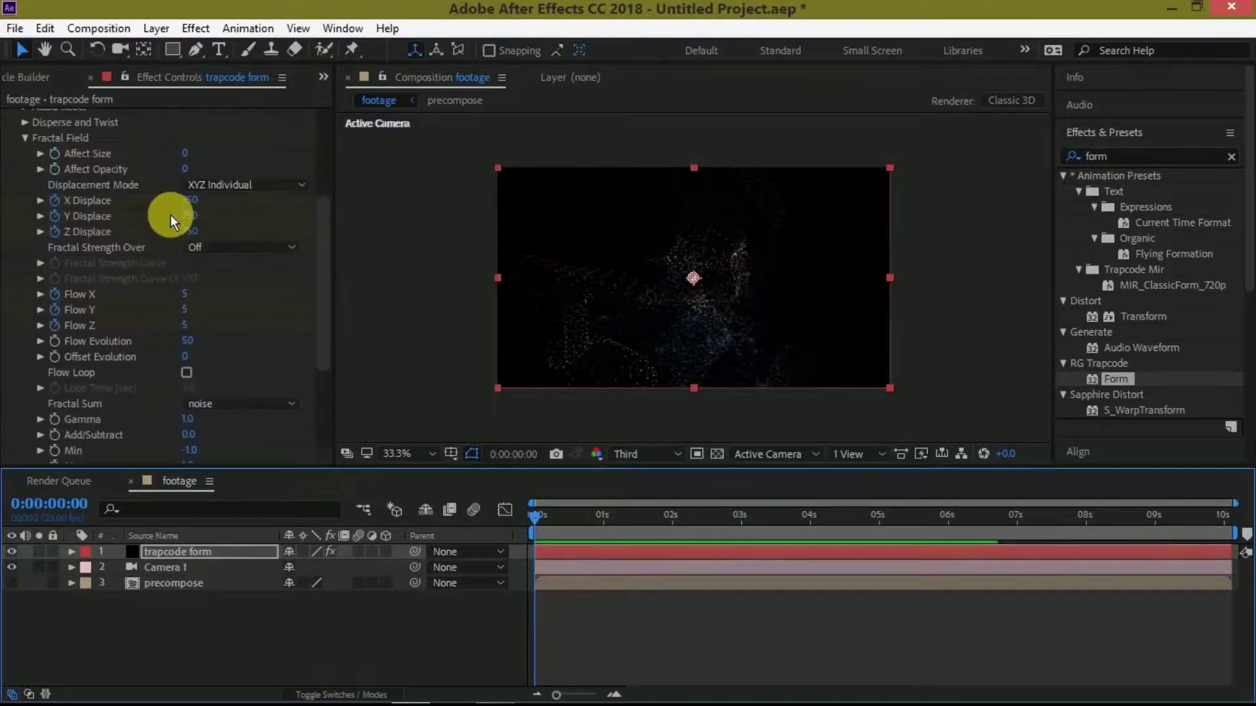
{"action": "scroll", "coordinate": [170, 214], "scroll_direction": "up", "scroll_amount": 7}
{"action": "scroll", "coordinate": [170, 214], "scroll_direction": "up", "scroll_amount": 3}
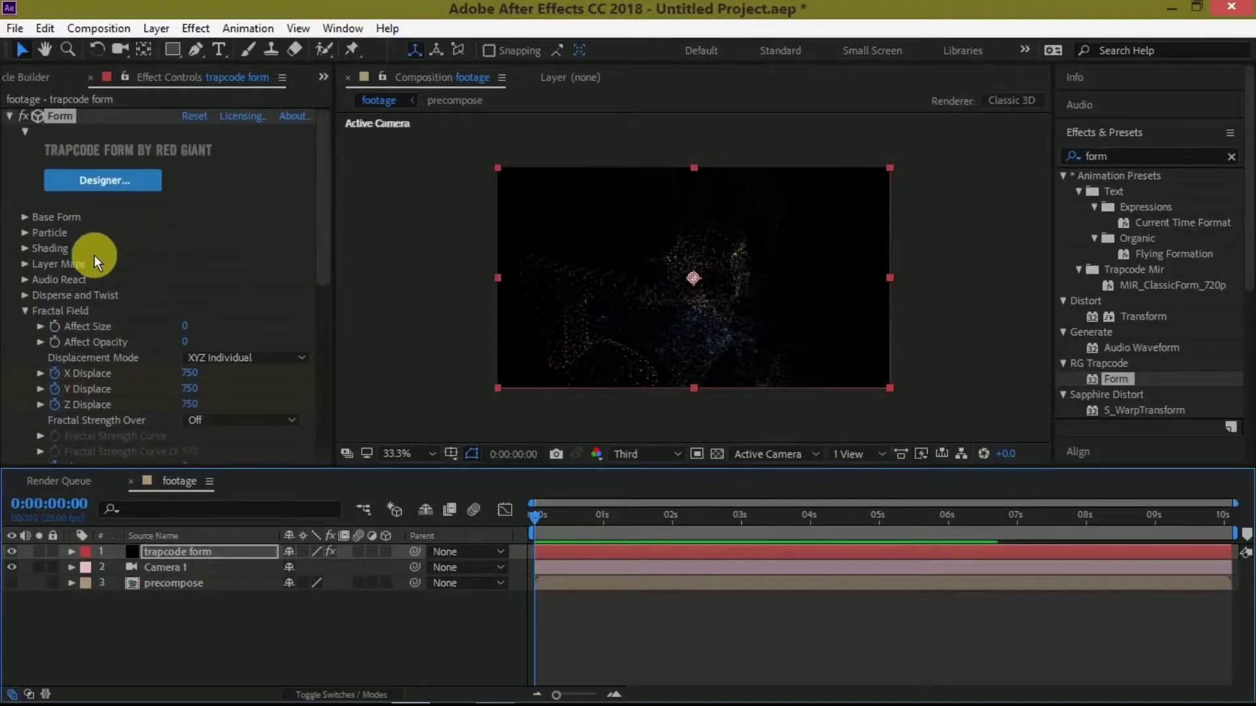
Collapse Fractal Field and raise the Form particle Size from 3 to 5
{"action": "left_click", "coordinate": [26, 312]}
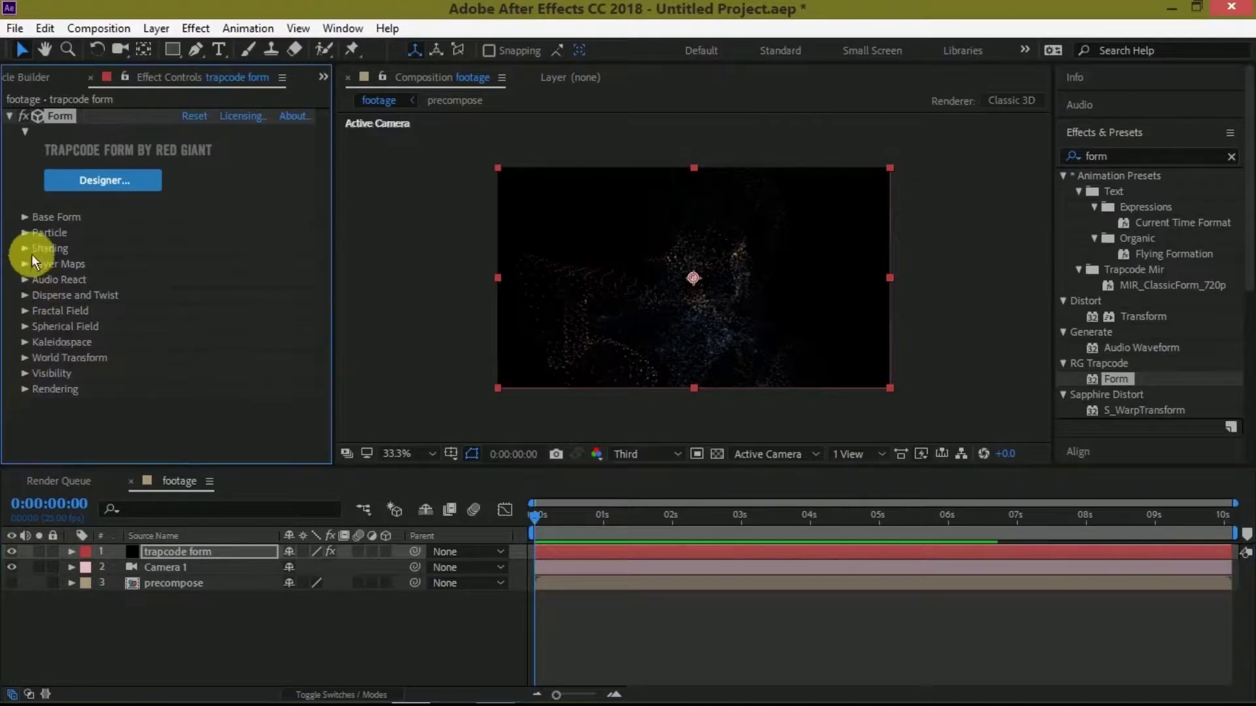
{"action": "left_click", "coordinate": [26, 233]}
{"action": "scroll", "coordinate": [28, 236], "scroll_direction": "down", "scroll_amount": 6}
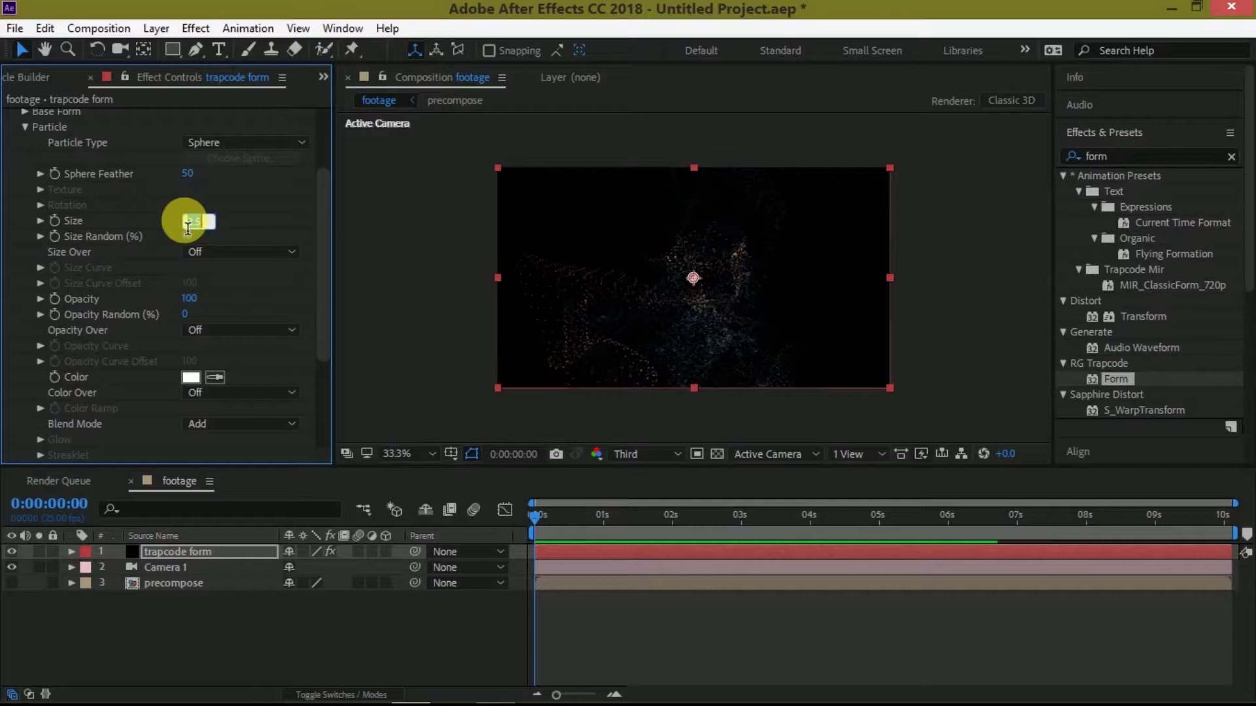
{"action": "type", "text": "5"}
{"action": "key", "text": "Return"}
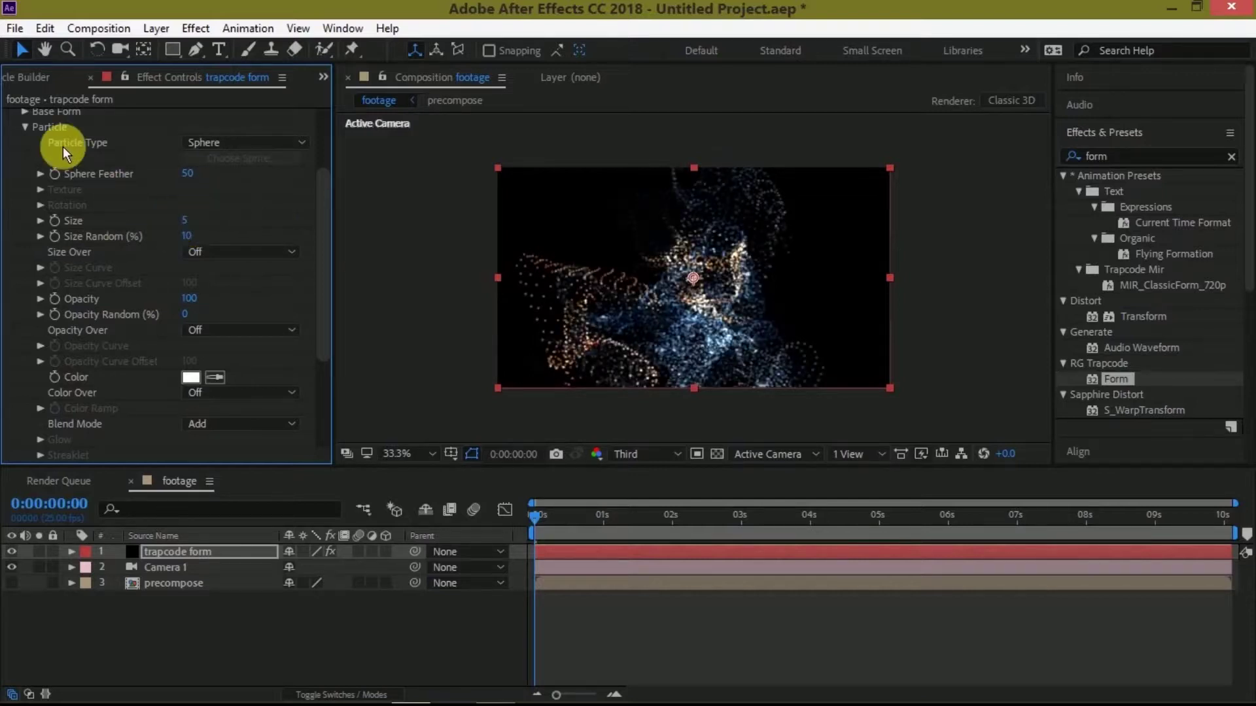
{"action": "left_click", "coordinate": [24, 128]}
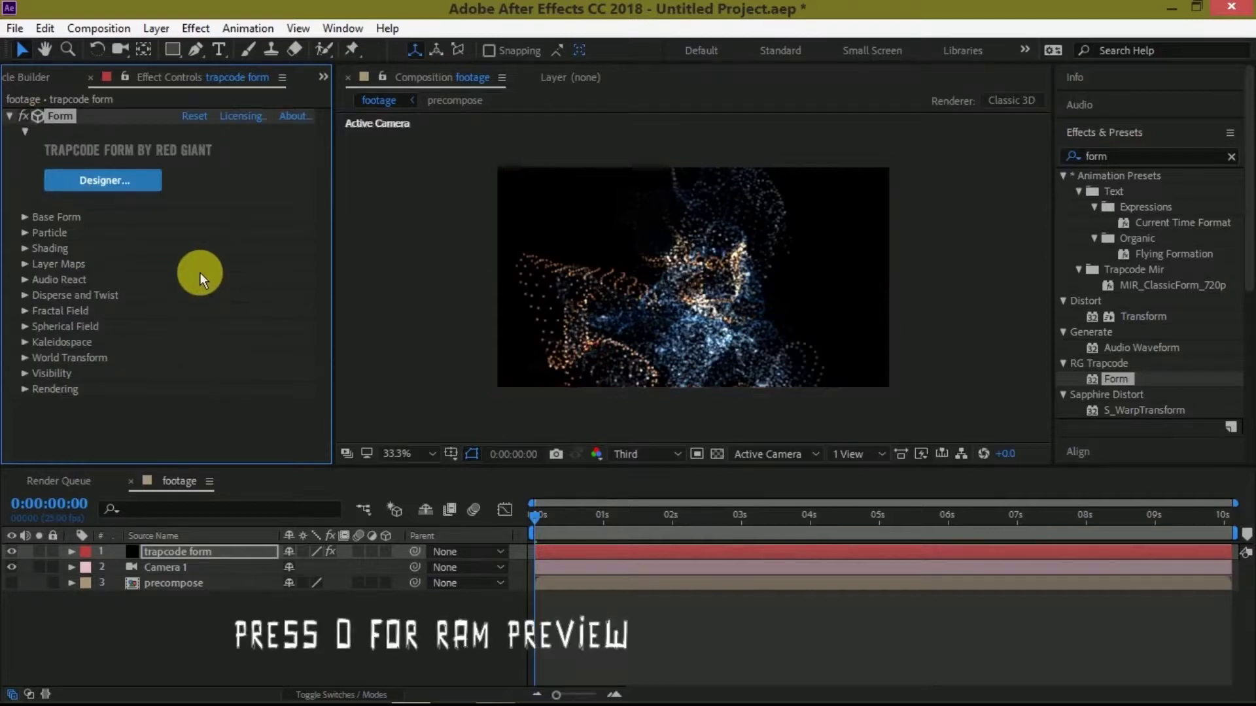
{"action": "key", "text": "0"}
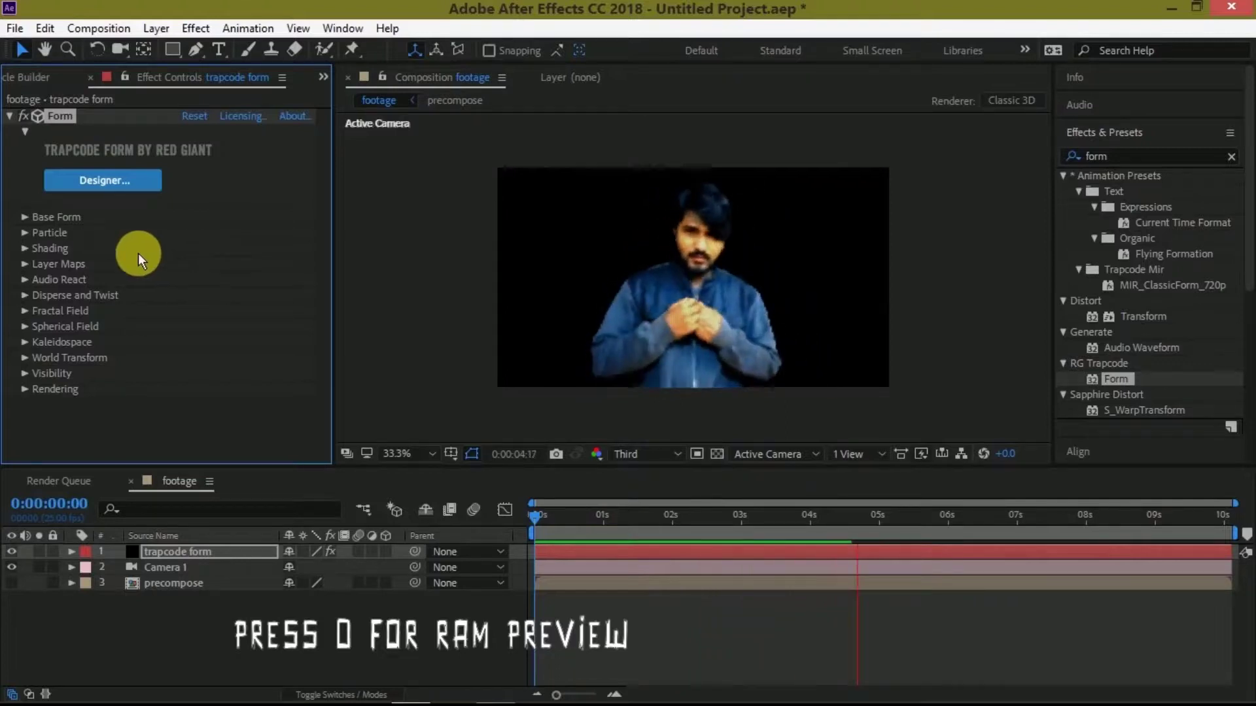
{"action": "left_click", "coordinate": [532, 516]}
{"action": "mouse_move", "coordinate": [532, 517]}
{"action": "left_mouse_down"}
{"action": "mouse_move", "coordinate": [806, 514]}
{"action": "mouse_move", "coordinate": [858, 527]}
{"action": "left_mouse_up"}
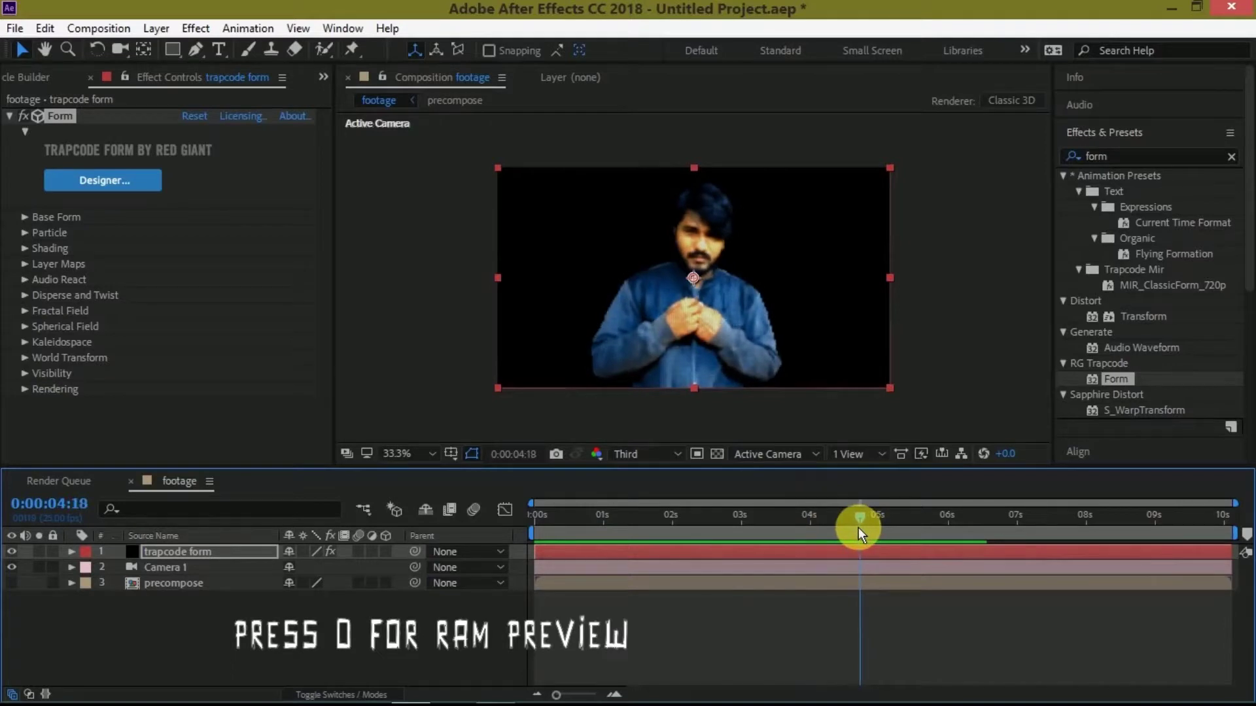